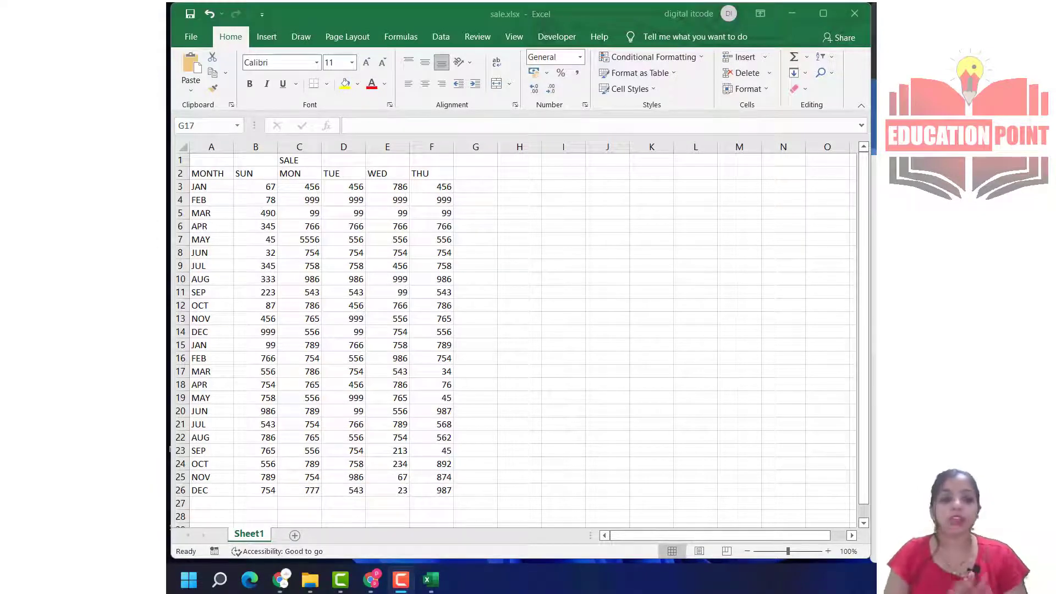
Add a new blank Sheet2 and put a colon in B1
click(294, 536)
click(294, 536)
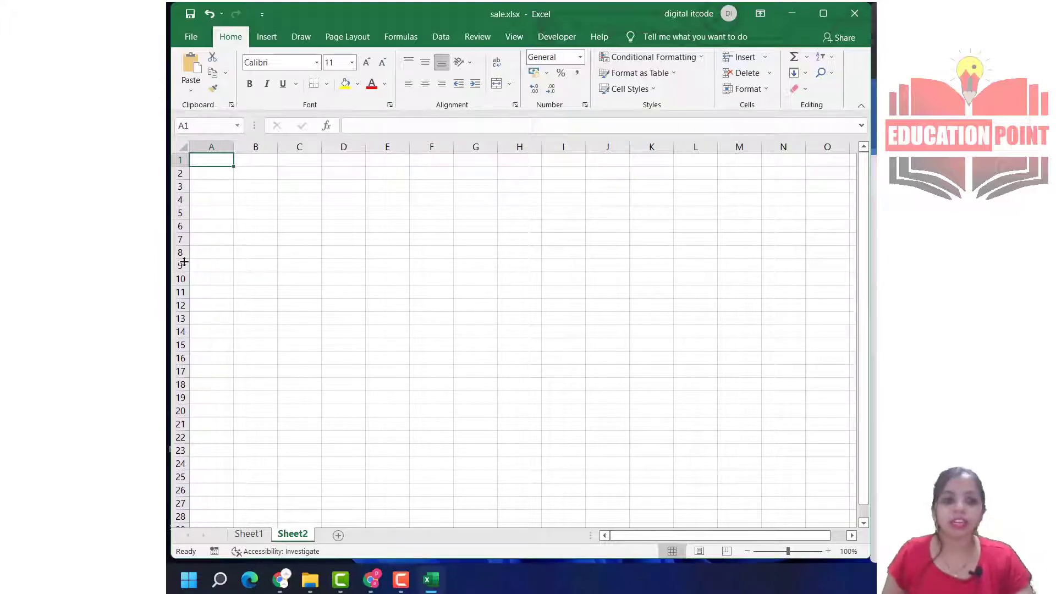
double_click(216, 162)
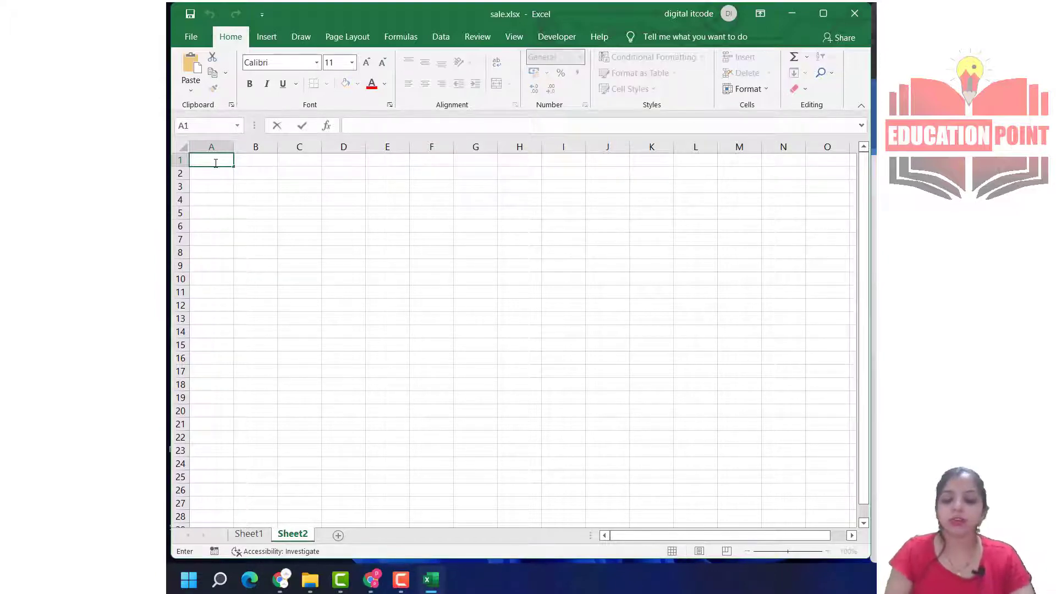
text(/-)
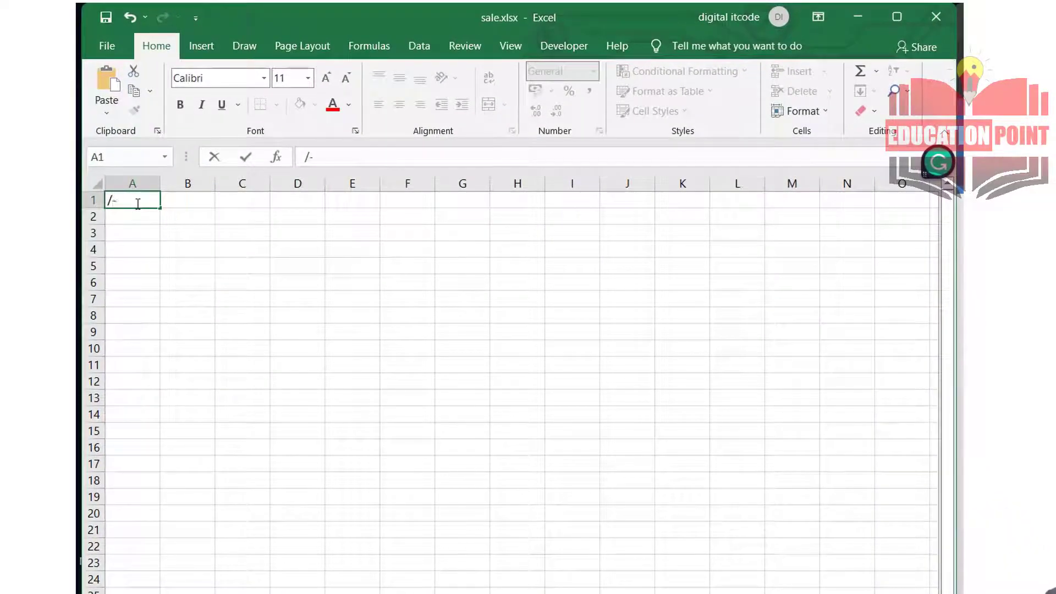
click(194, 202)
text(:)
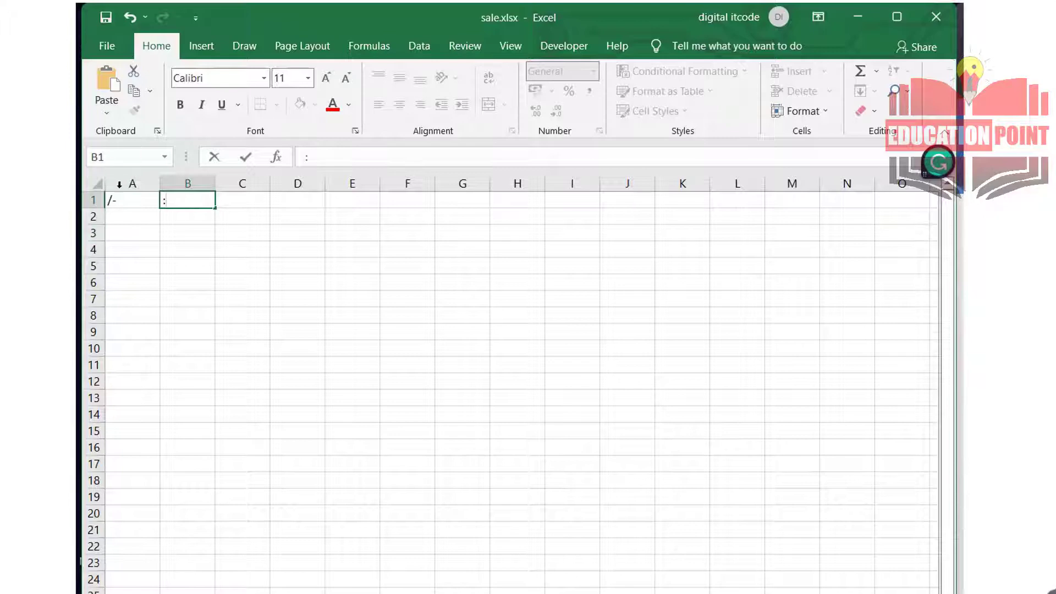
Enter the date 27/03/2022 in cell A1
click(120, 197)
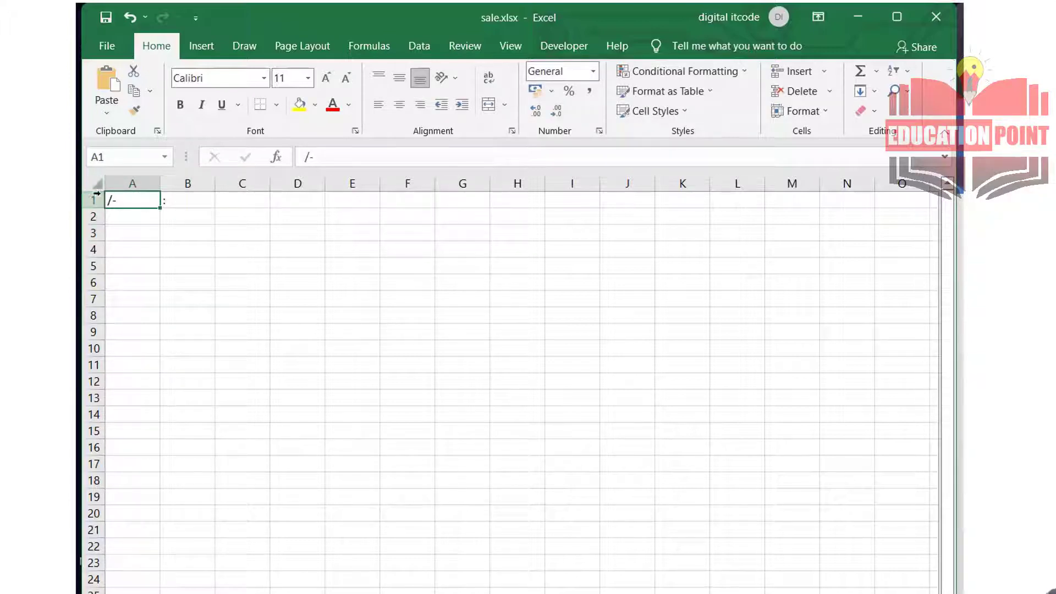
double_click(110, 200)
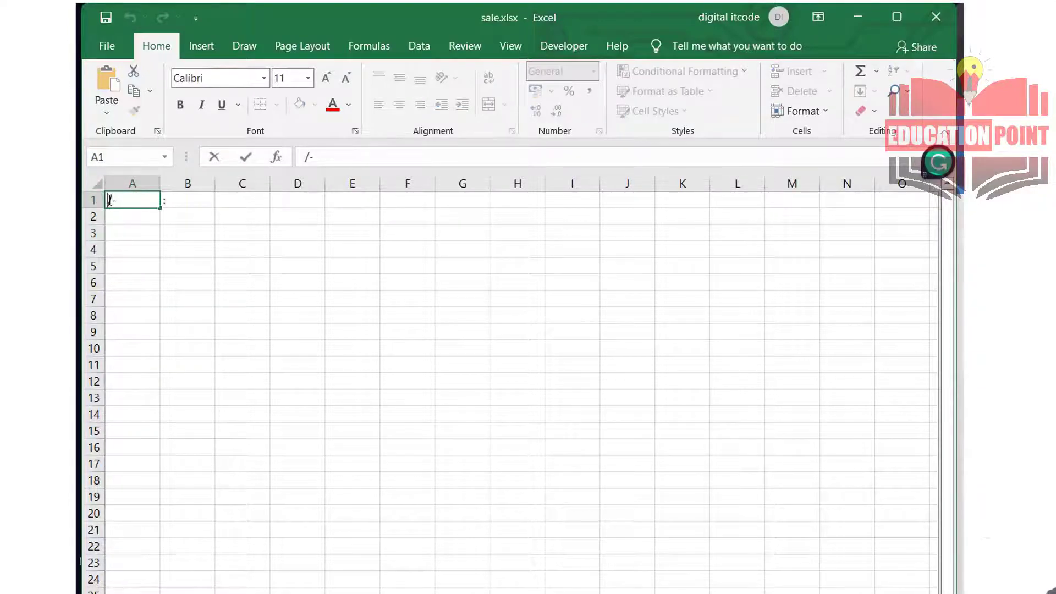
text(27)
key(BackSpace)
text(03)
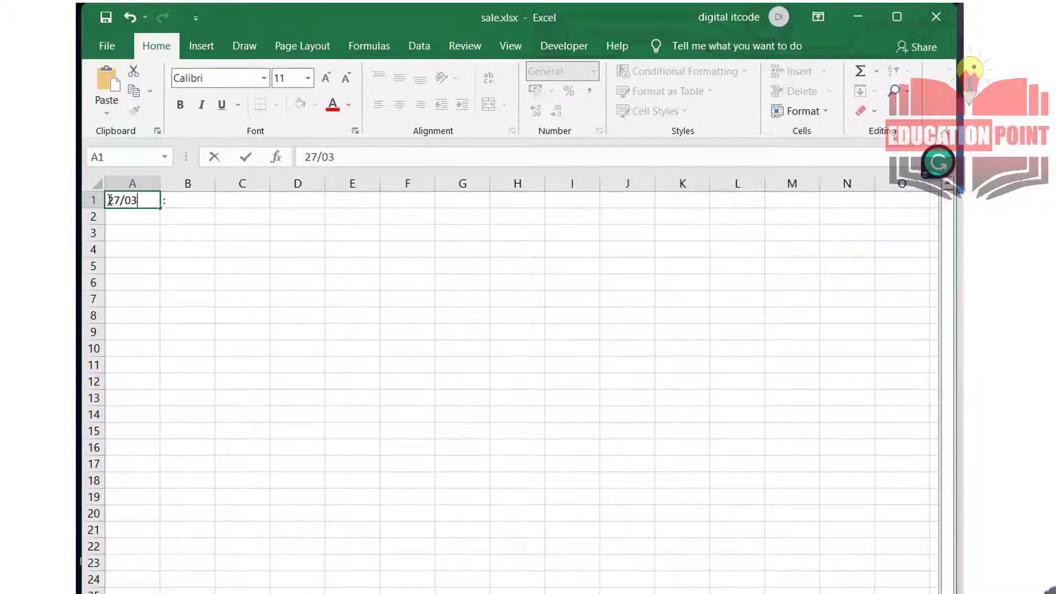
text(/202)
text(2)
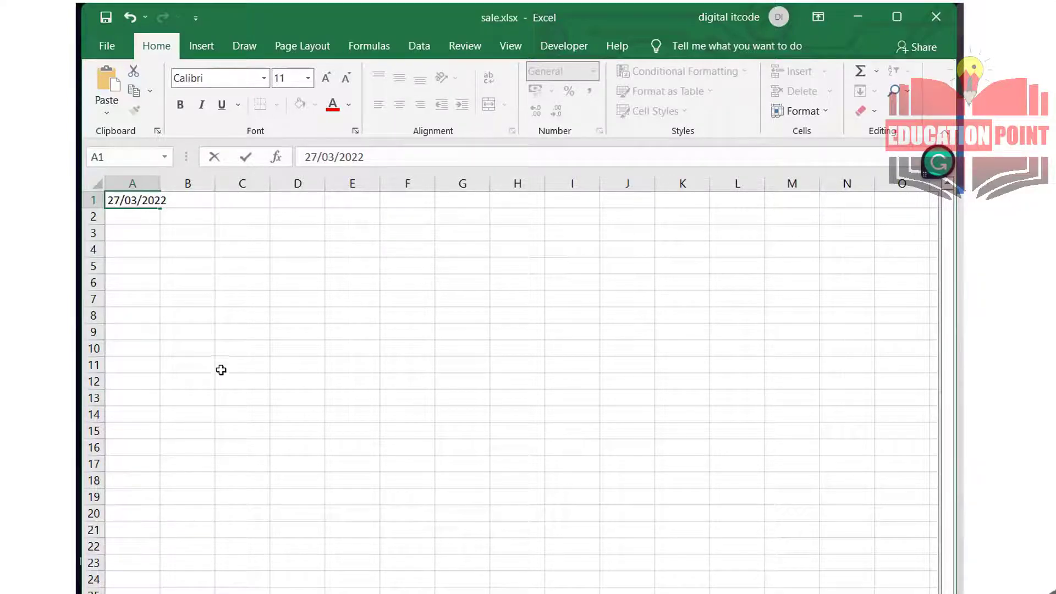
Widen column A to show 27-03-2022 in A1 and enter the time 6:00 in B1
click(221, 370)
drag(170, 184, 199, 184)
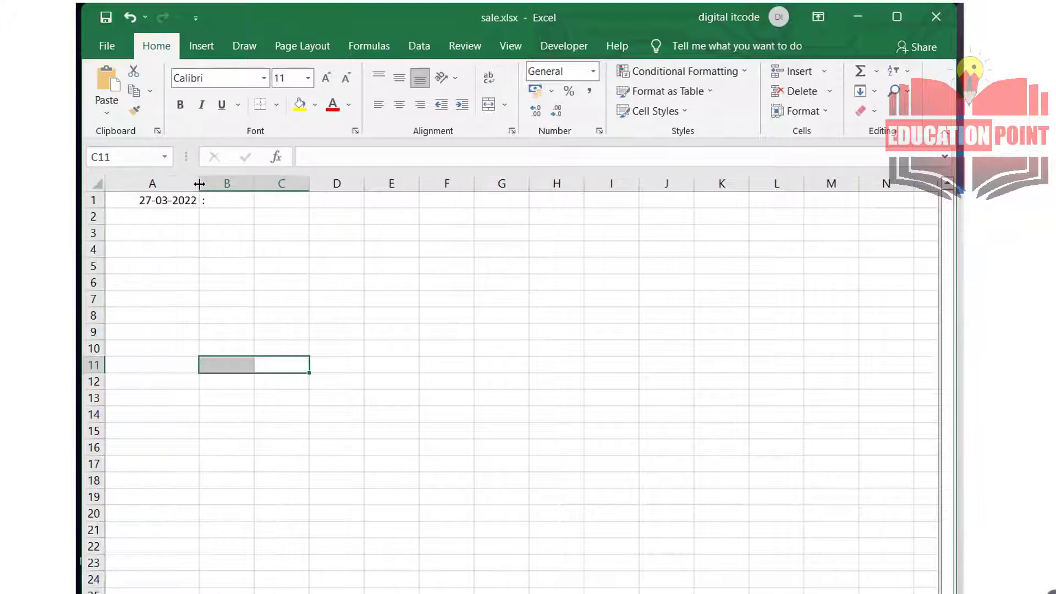
click(239, 204)
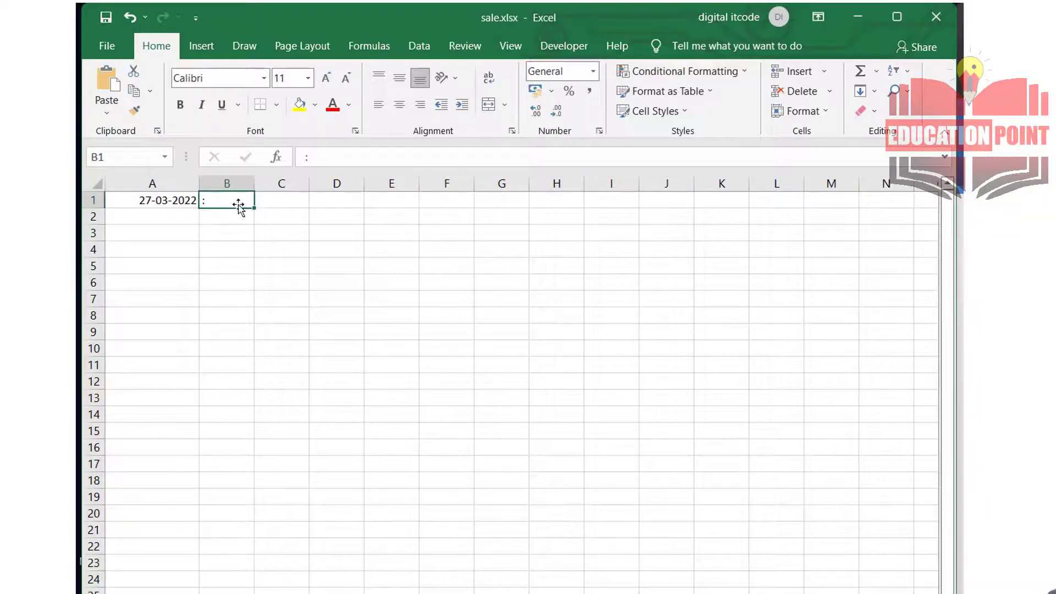
text(6)
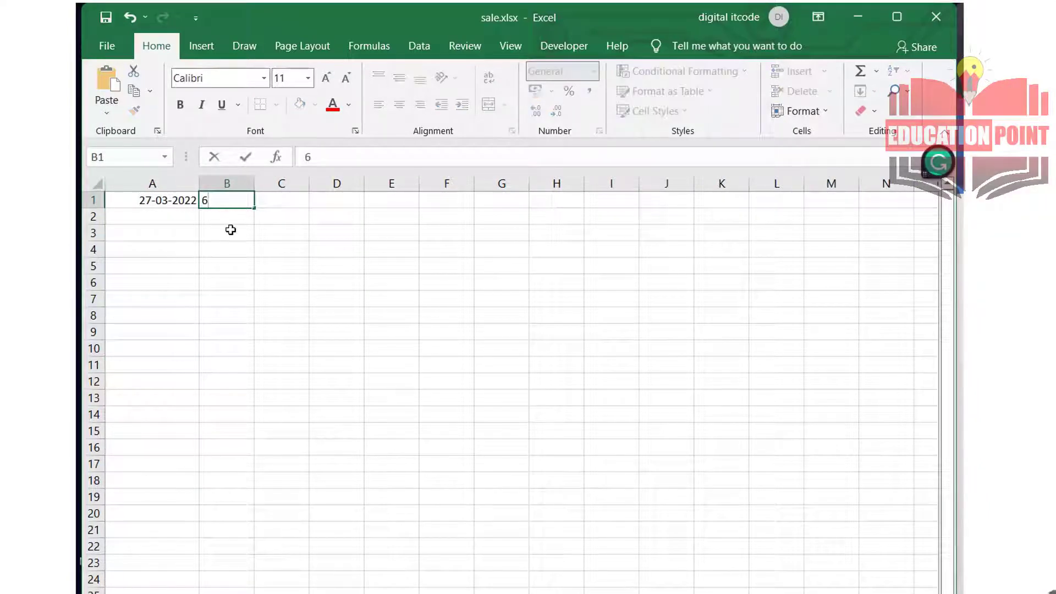
text(:00)
click(295, 292)
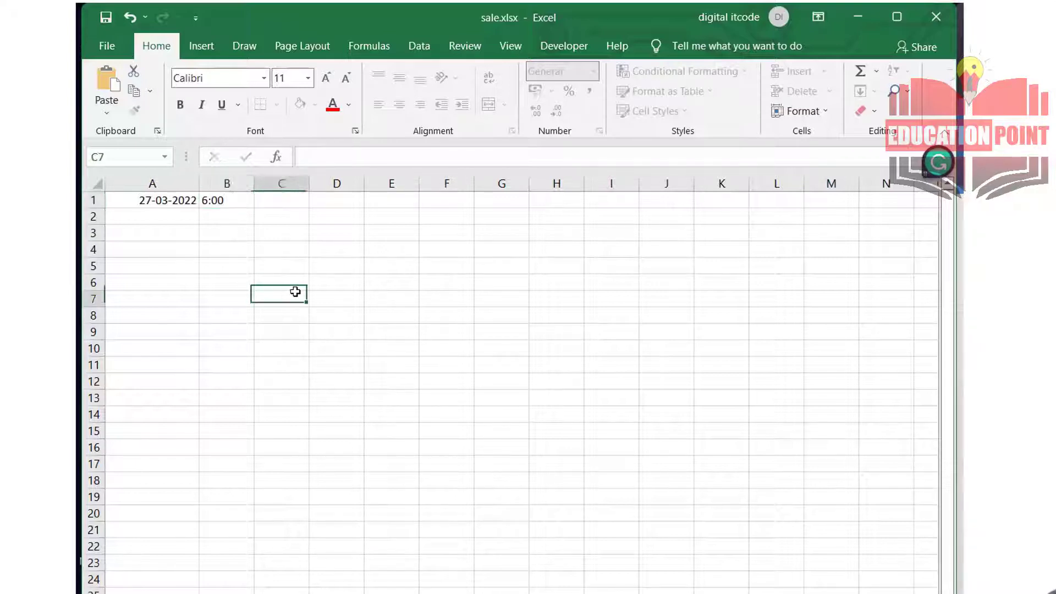
click(174, 204)
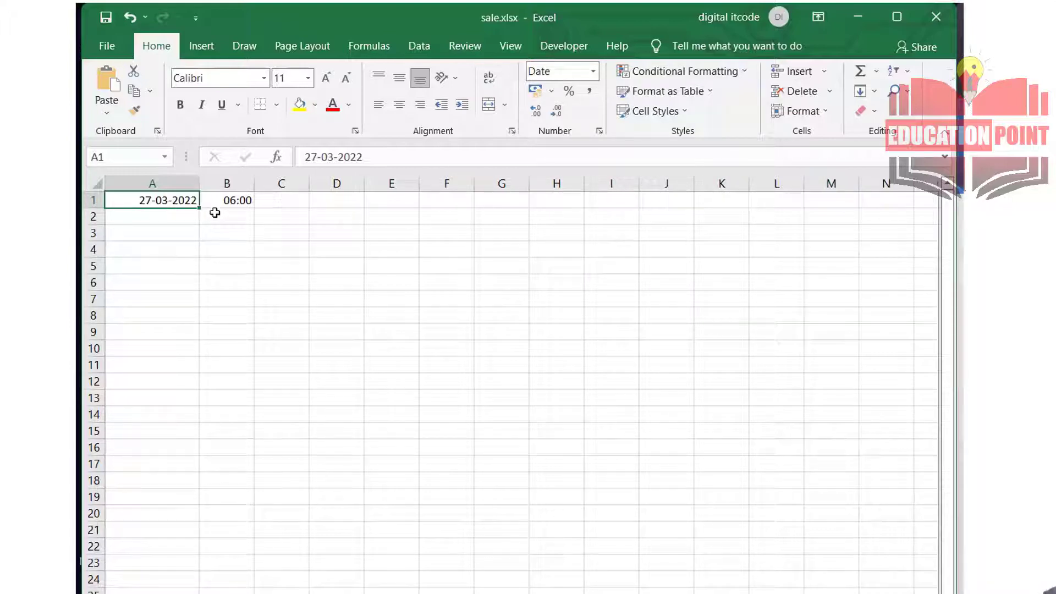
click(175, 216)
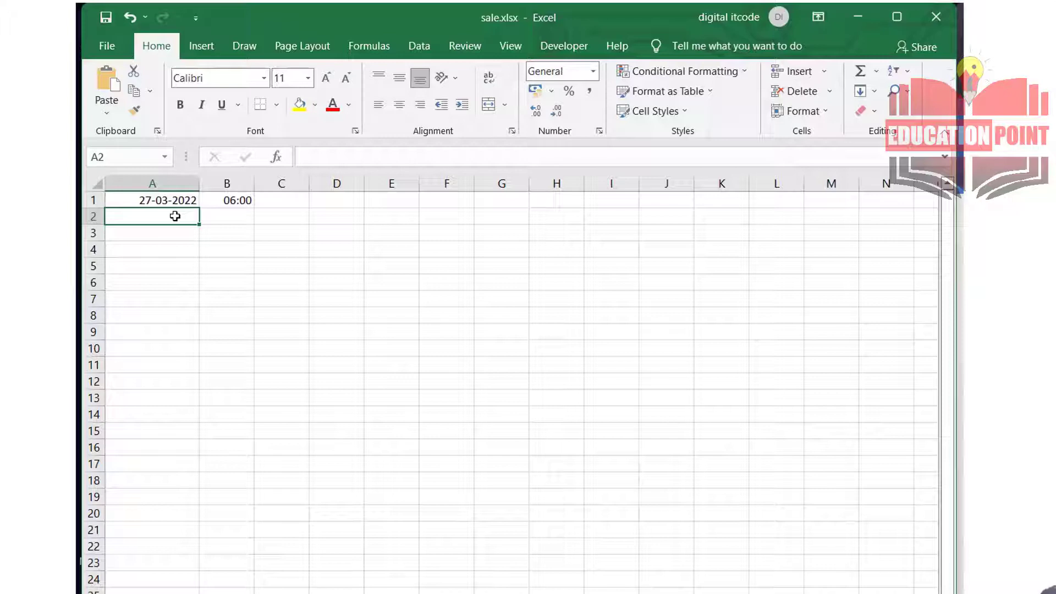
Enter 3/27/2022 in A2, where it stays left-aligned as text
text(3)
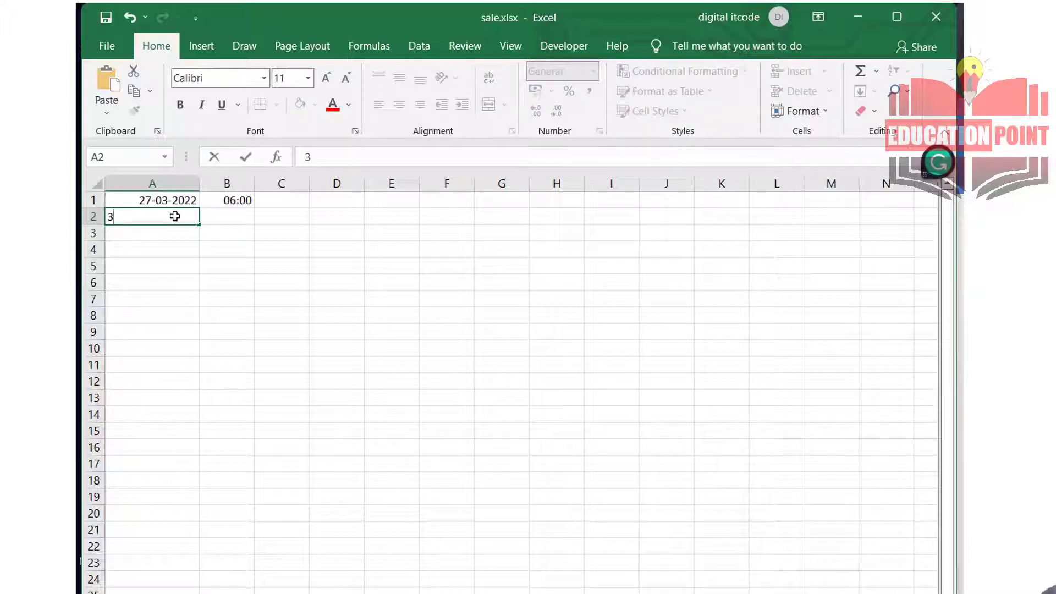
text(/2)
text(7/2)
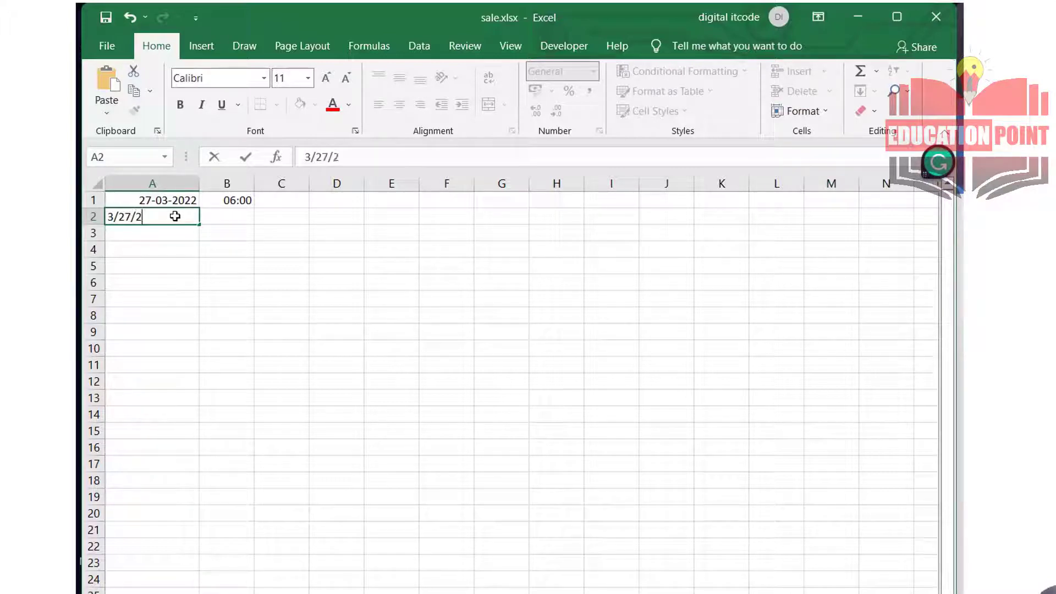
text(022)
key(Return)
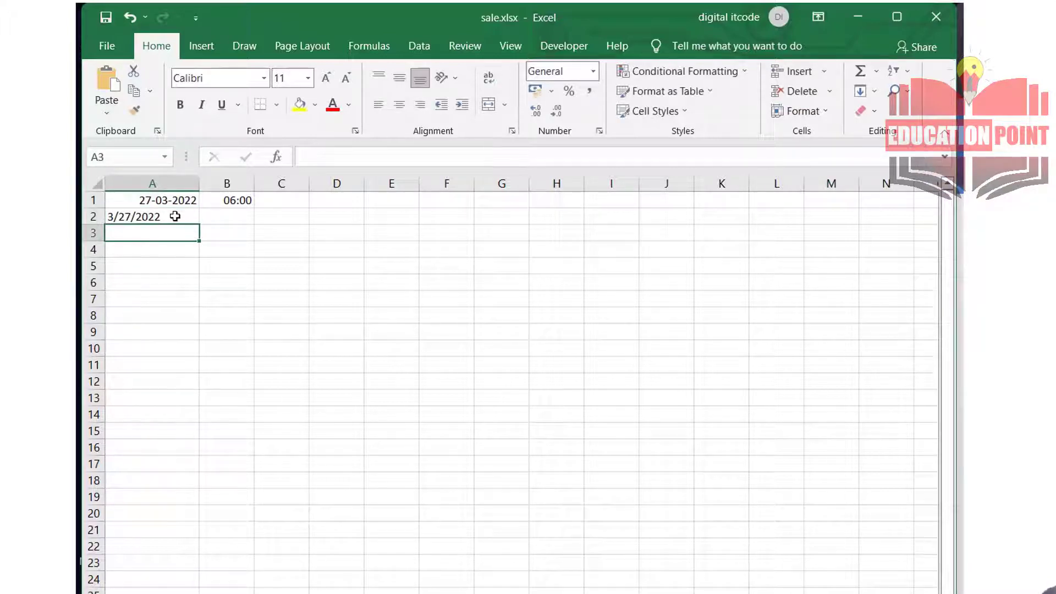
click(226, 216)
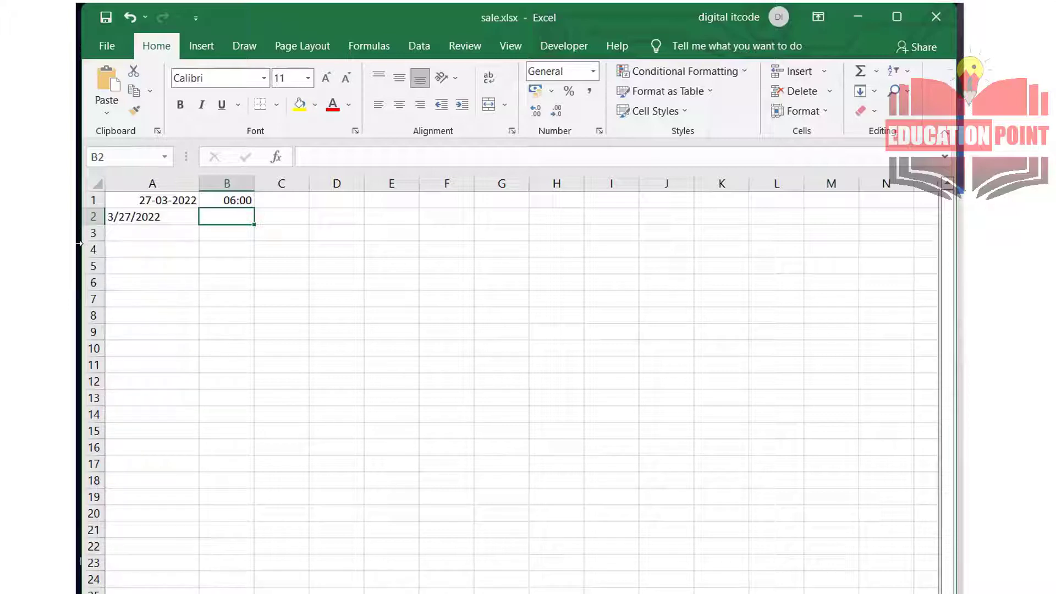
click(164, 203)
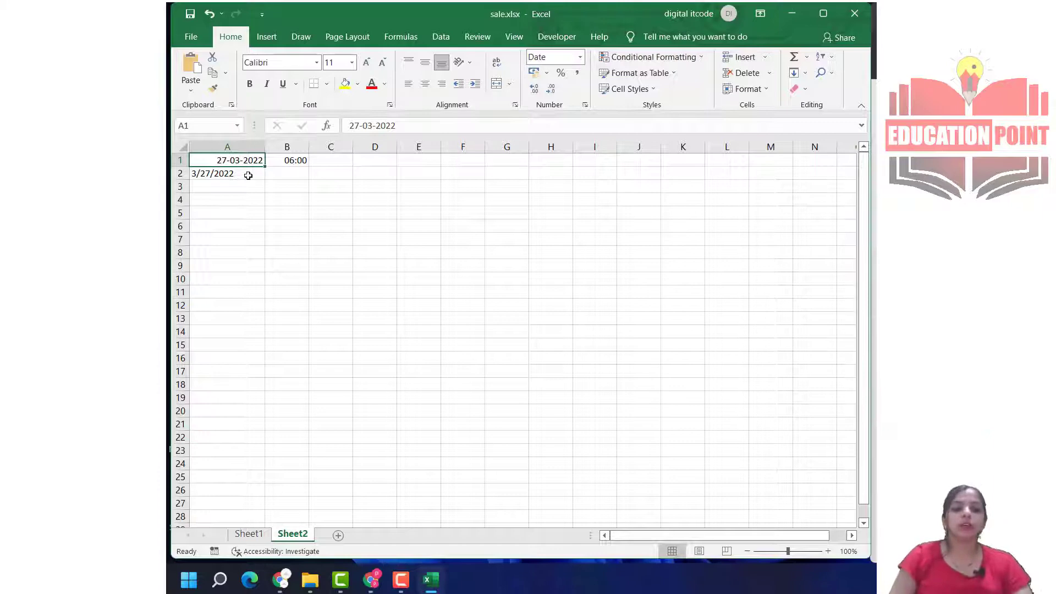
Clear A2 and re-enter it as 3/27/22
drag(248, 175, 235, 160)
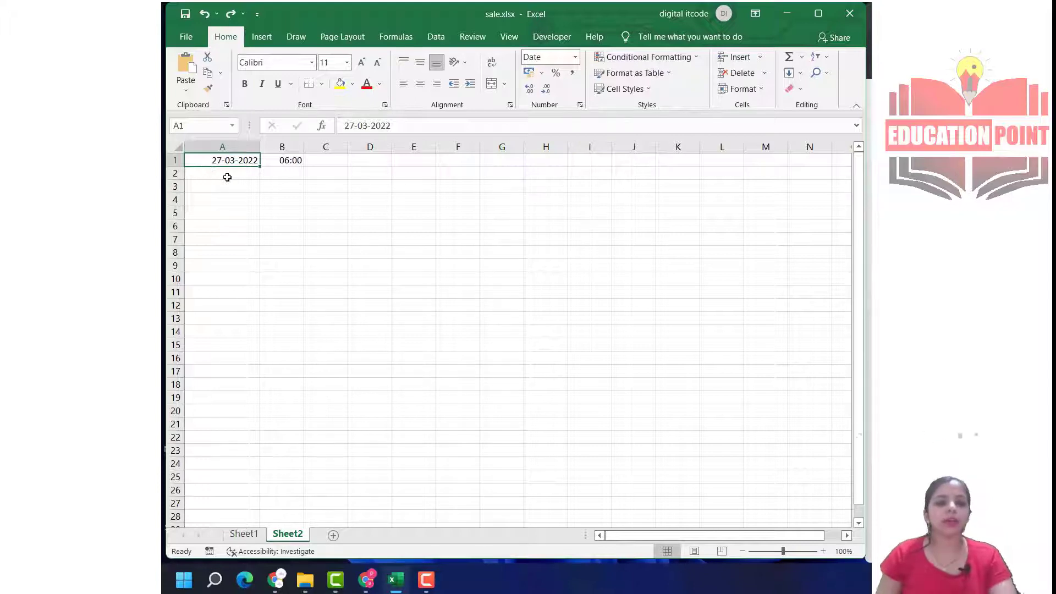
click(227, 173)
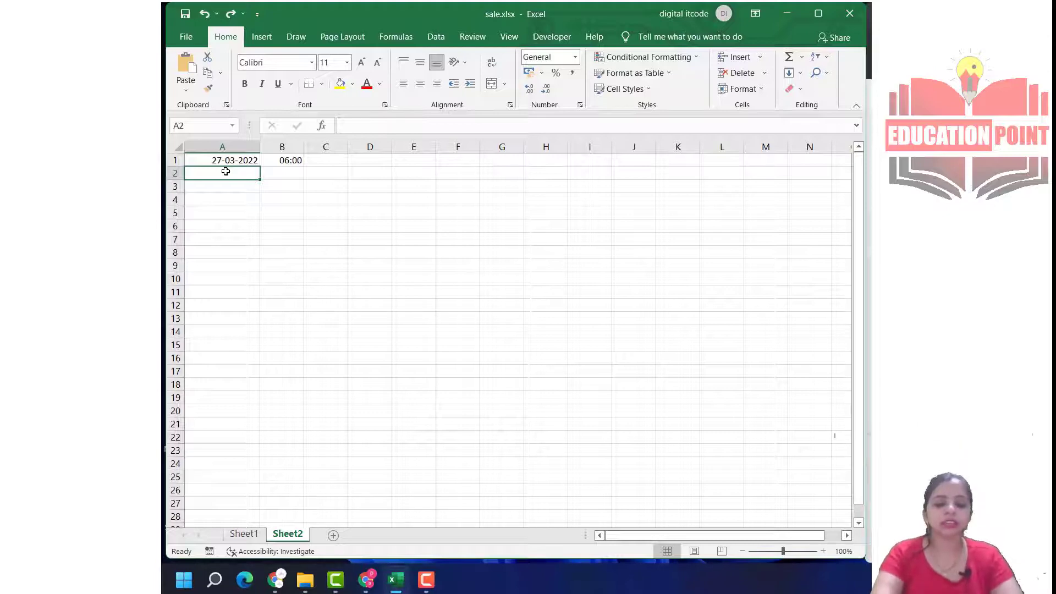
text(3)
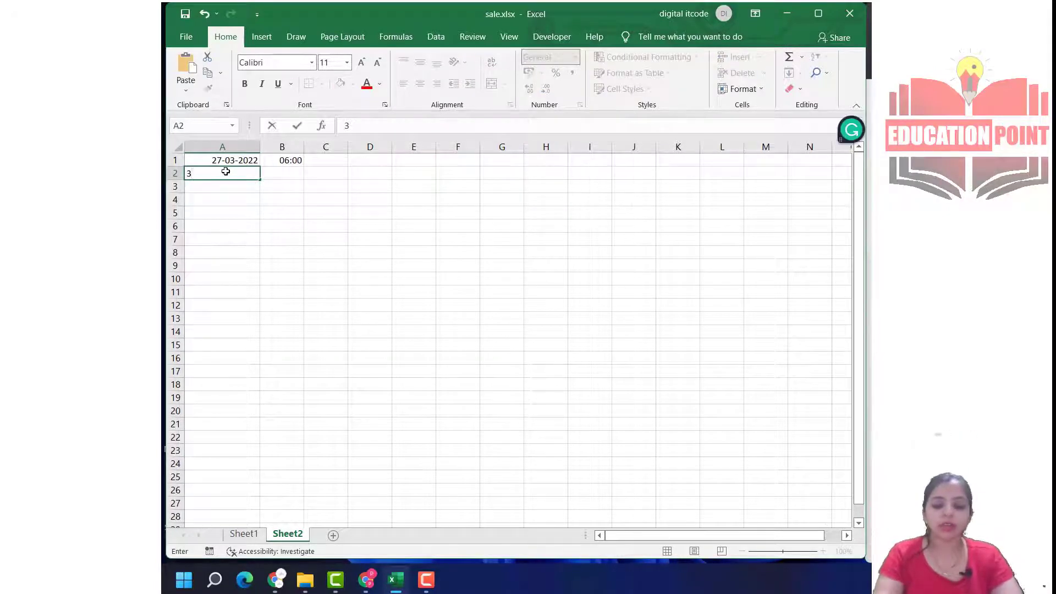
text(/2)
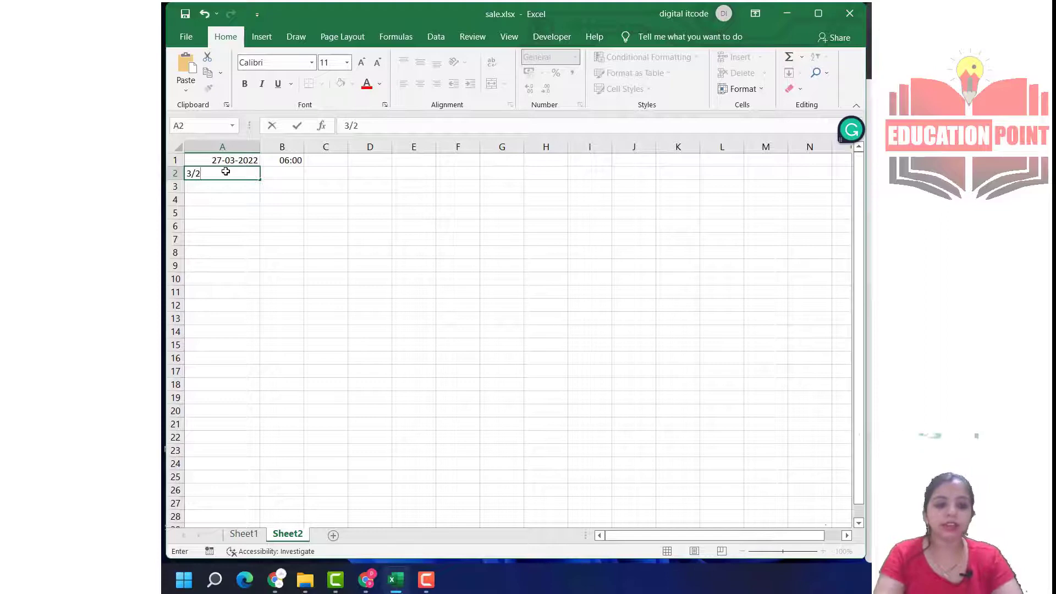
text(7)
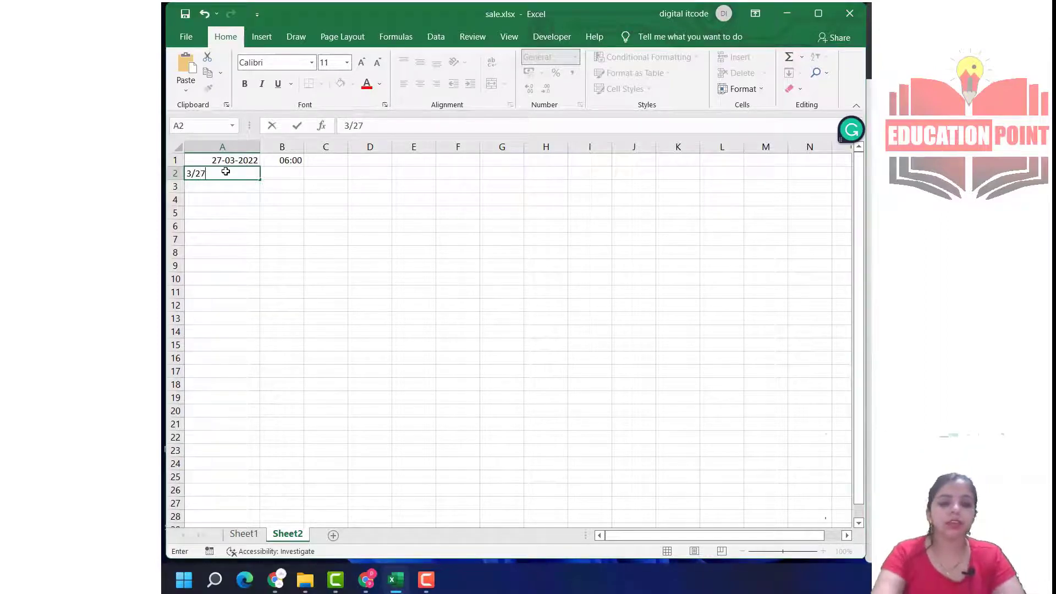
text(/)
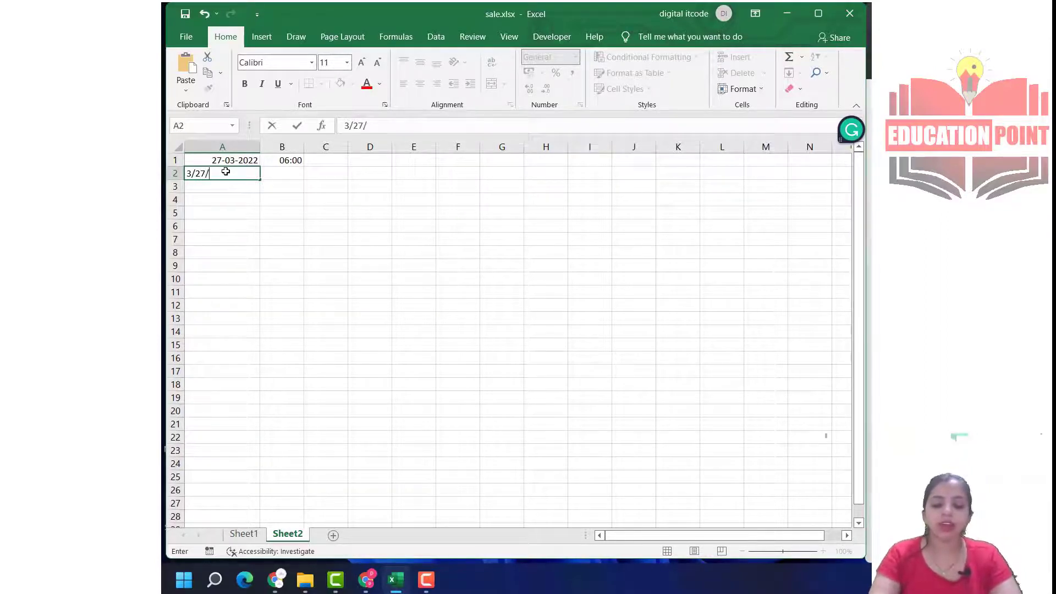
text(22)
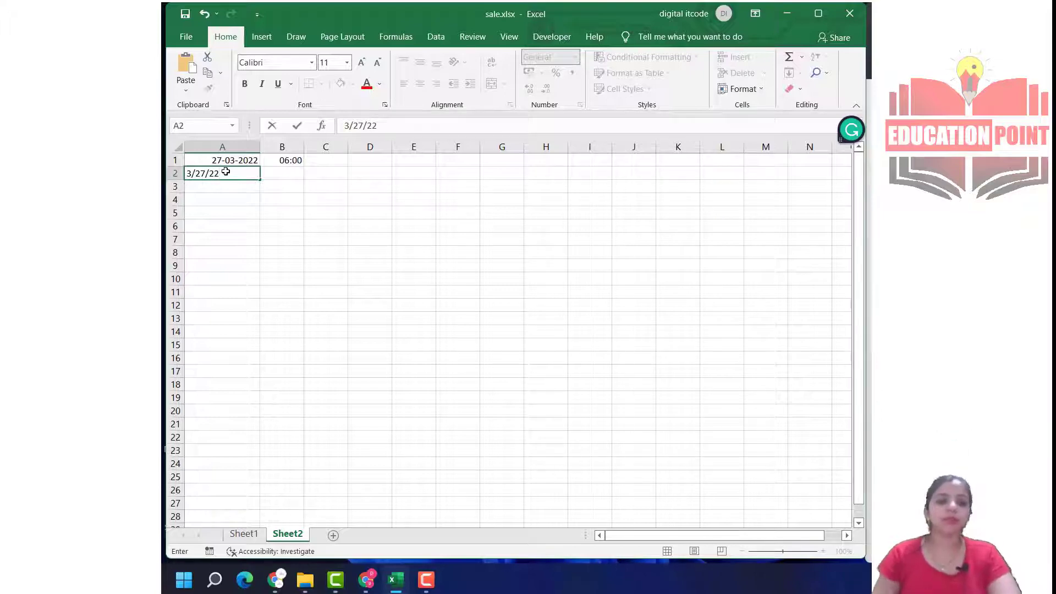
click(285, 173)
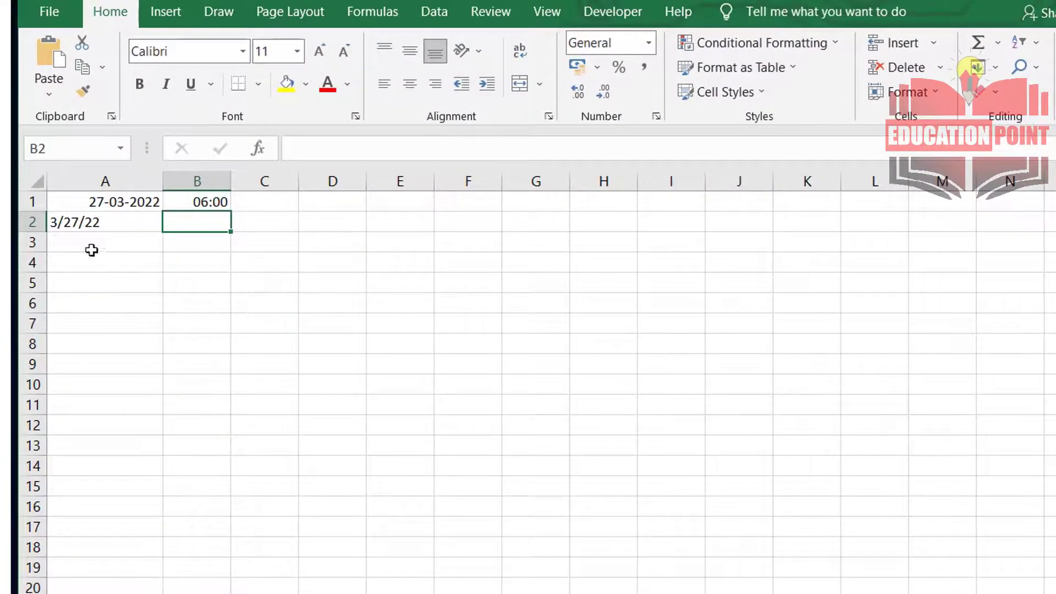
Enter =YEAR(A1) in C1 so it returns 2022
click(255, 197)
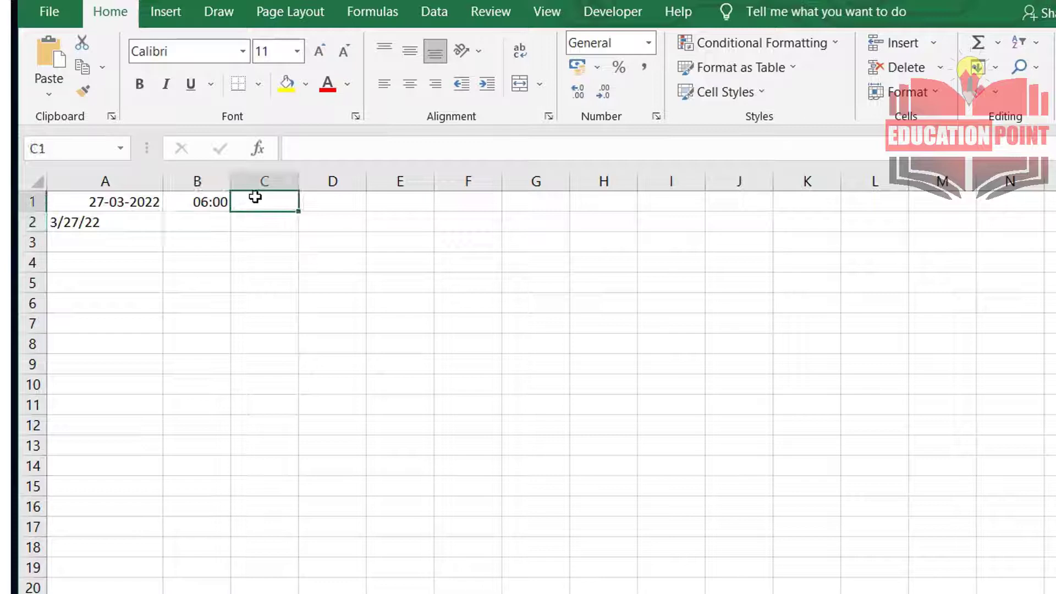
text(=)
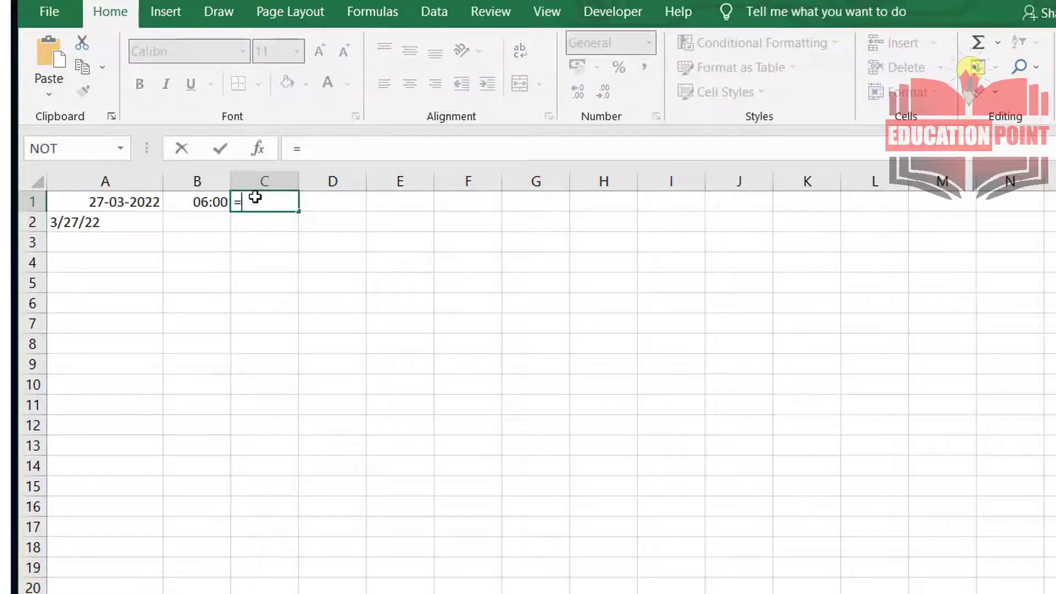
text(yea)
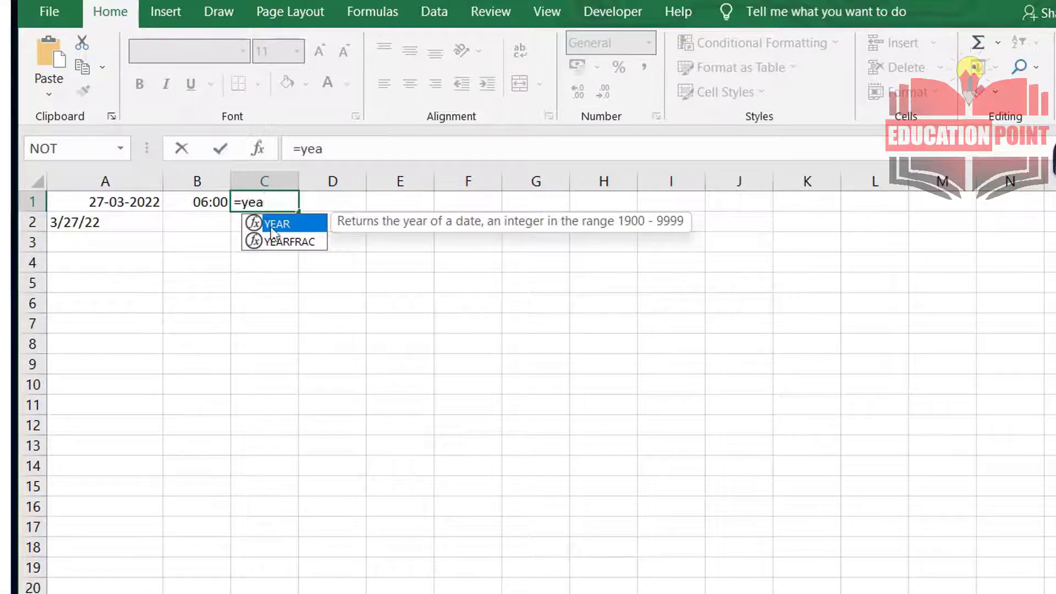
double_click(302, 225)
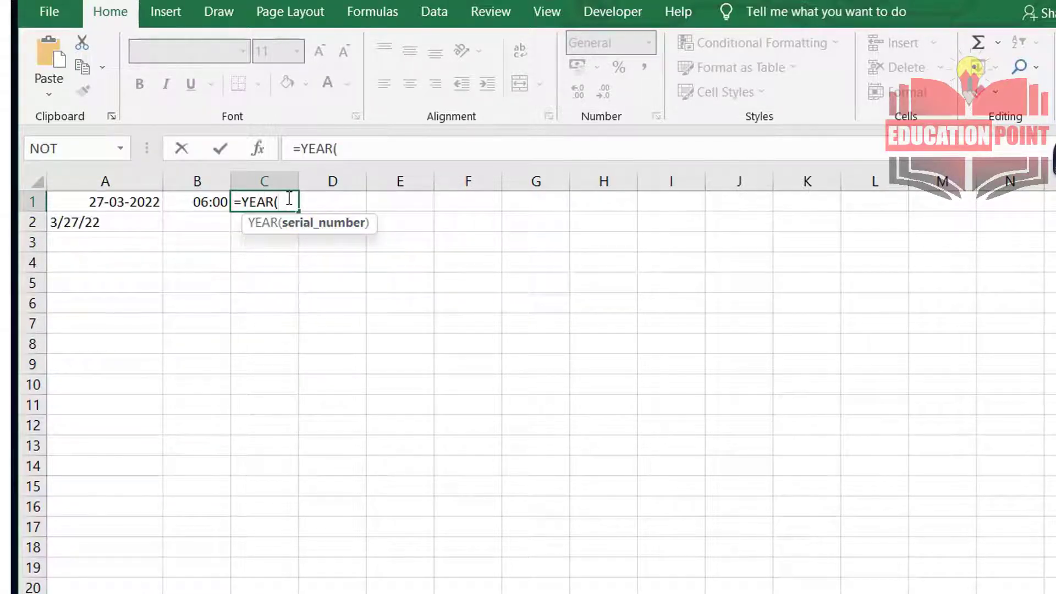
text(a1)
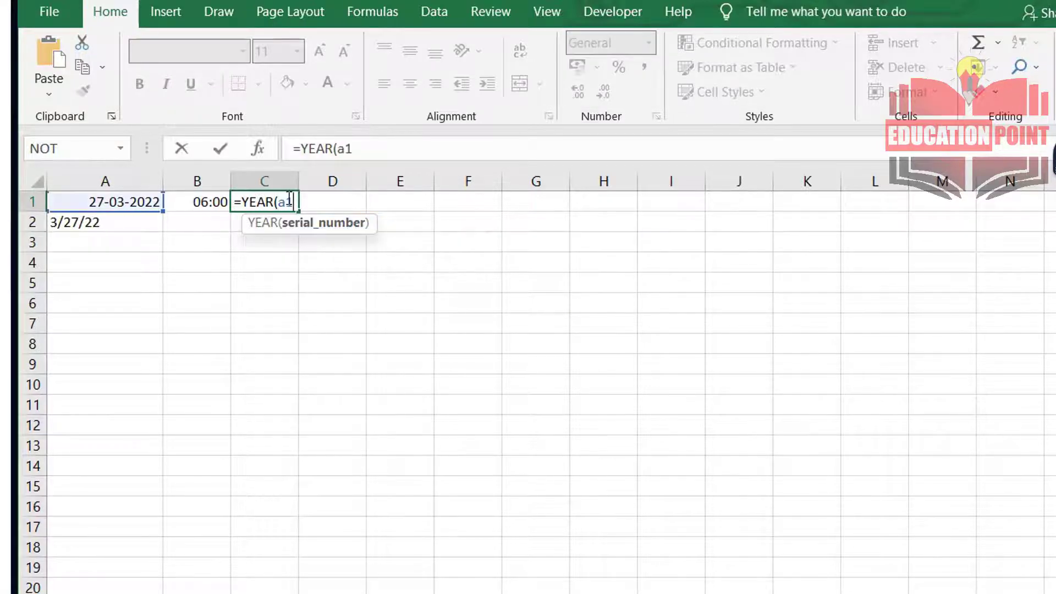
text())
key(Return)
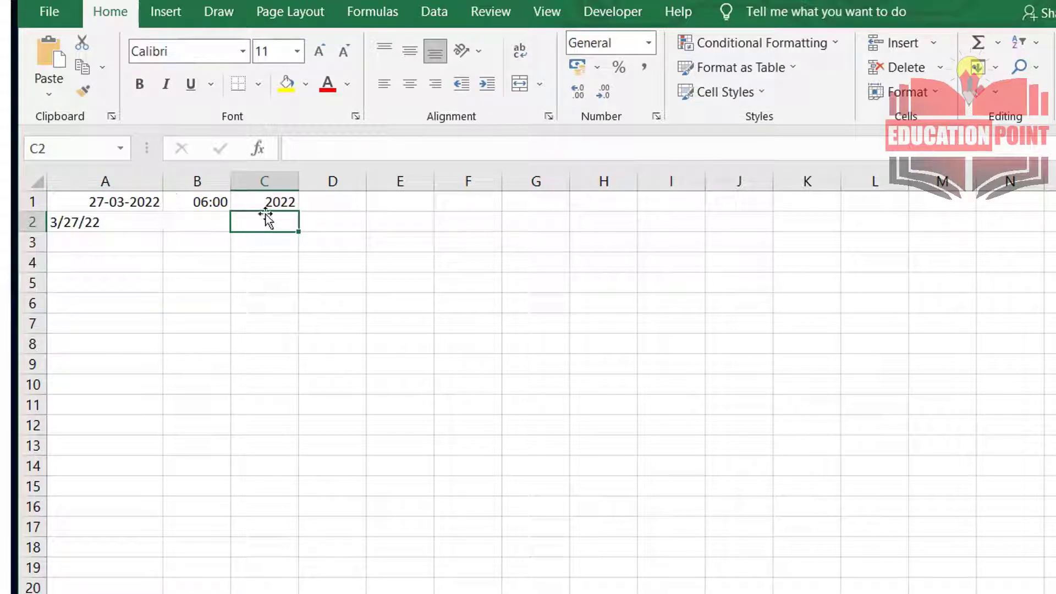
Fill the YEAR formula down to C2, which shows #VALUE! because A2 holds the text 3/27/22
click(287, 192)
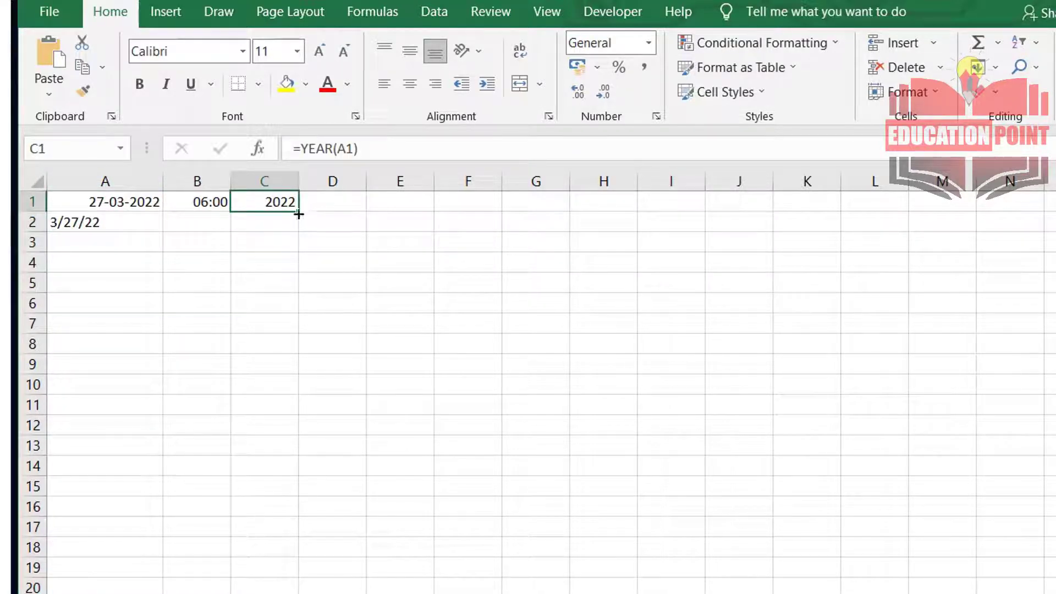
drag(298, 211, 296, 230)
click(254, 217)
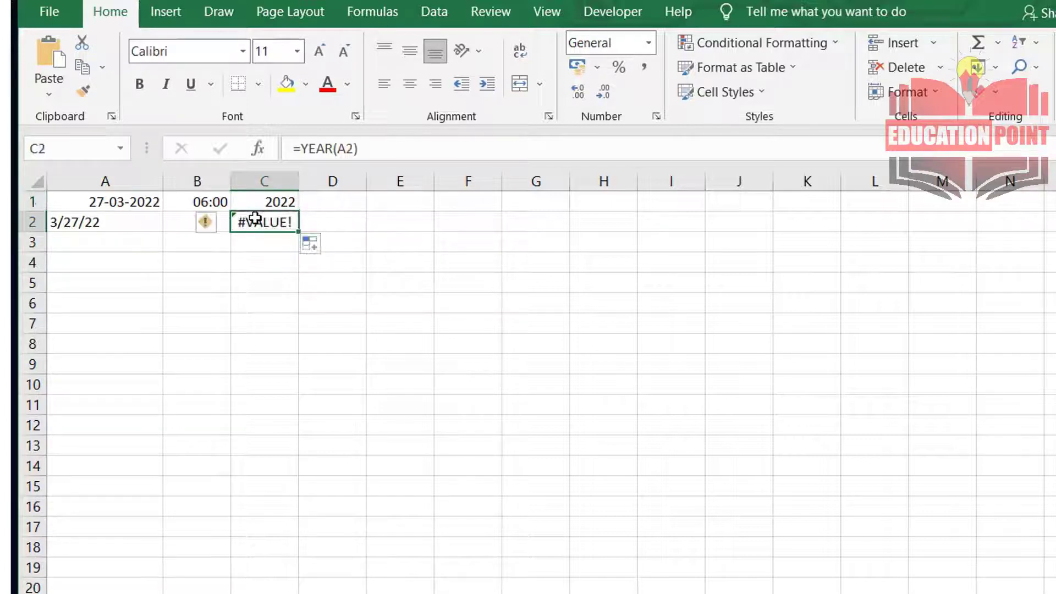
click(94, 226)
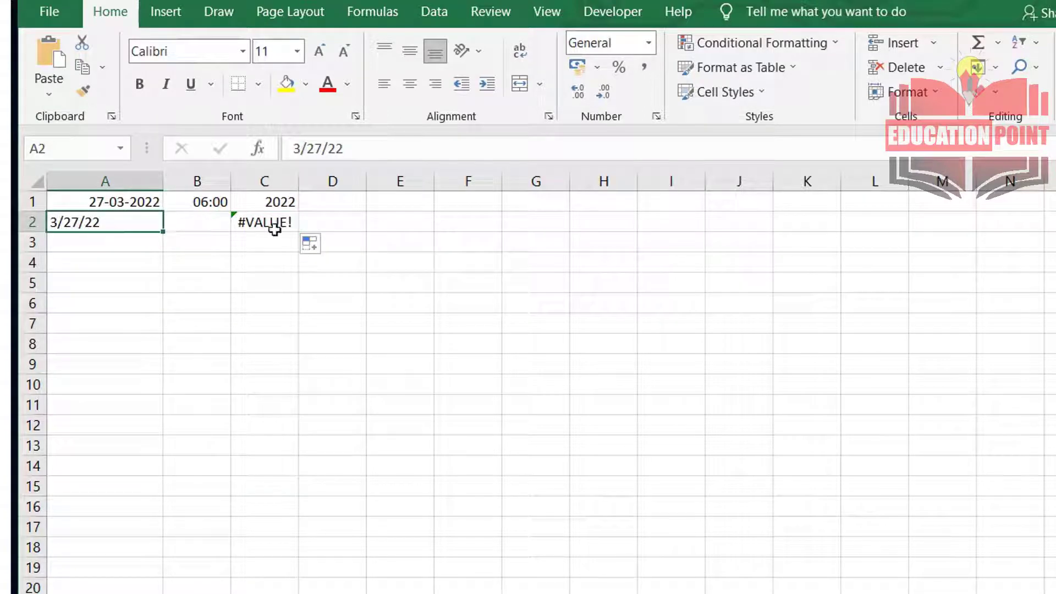
click(113, 199)
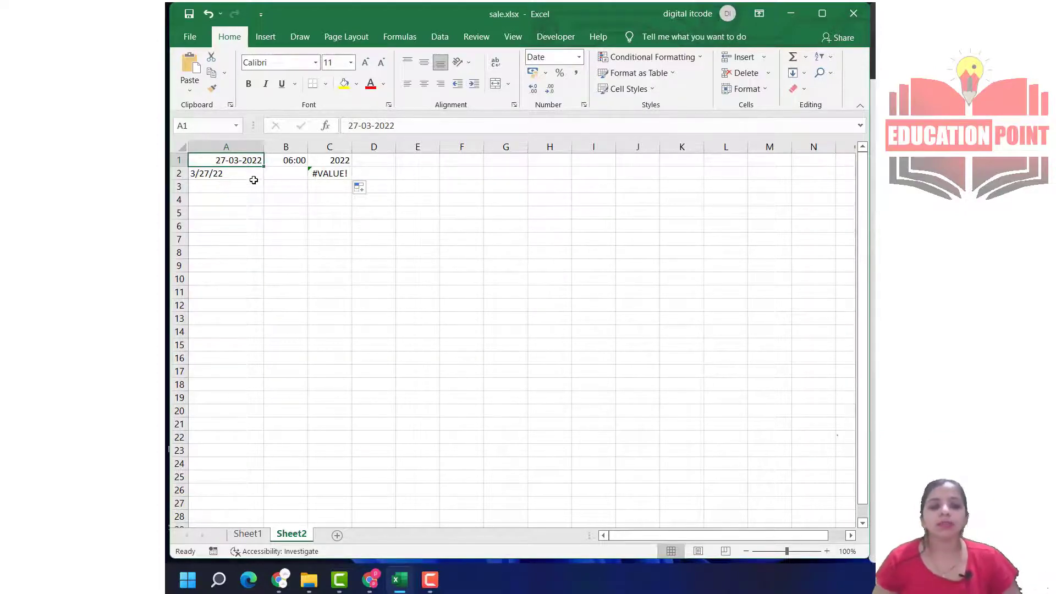
Extend the dates down to A8 (through 03-04-2022) and delete the old values in B1:C2
drag(263, 166, 263, 256)
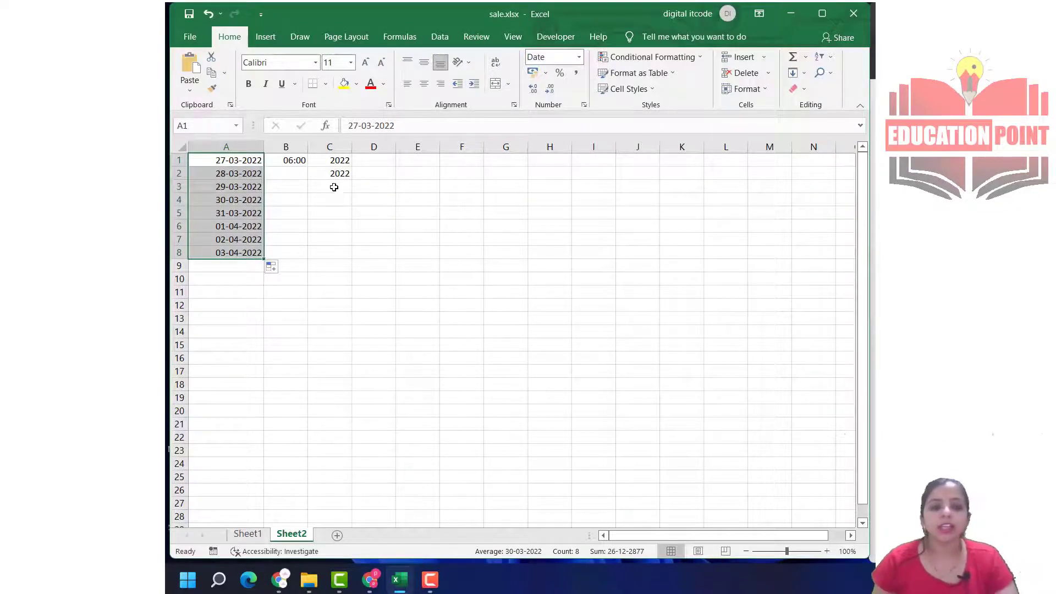
click(284, 161)
key(Delete)
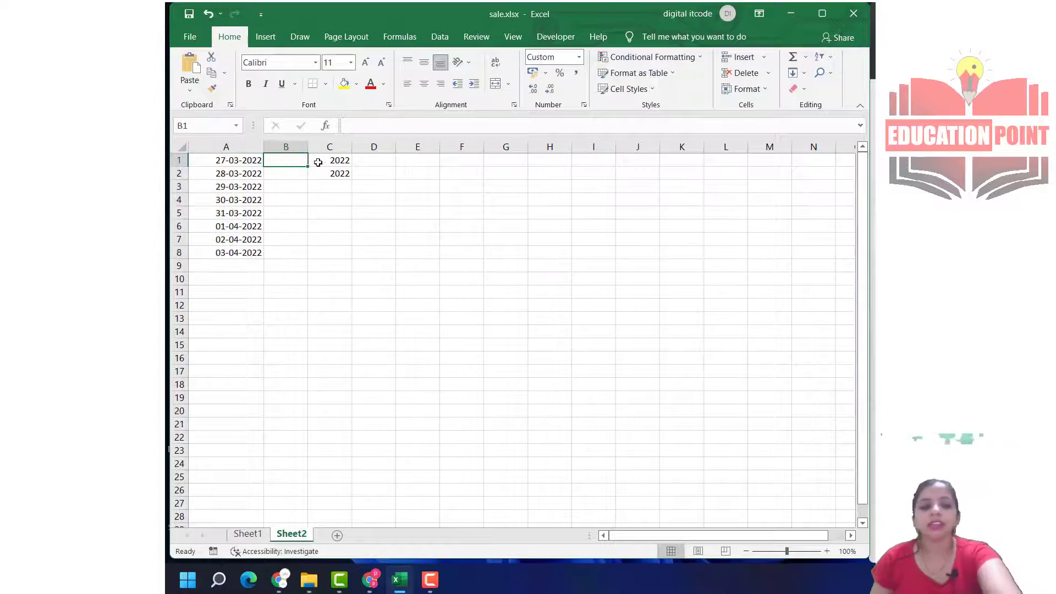
click(333, 163)
key(Delete)
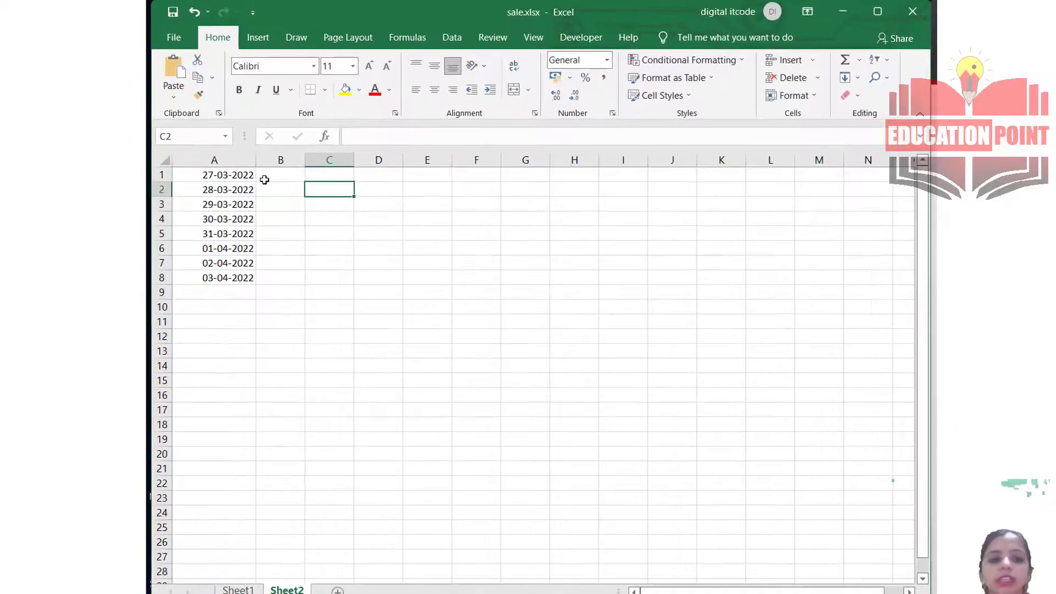
click(276, 161)
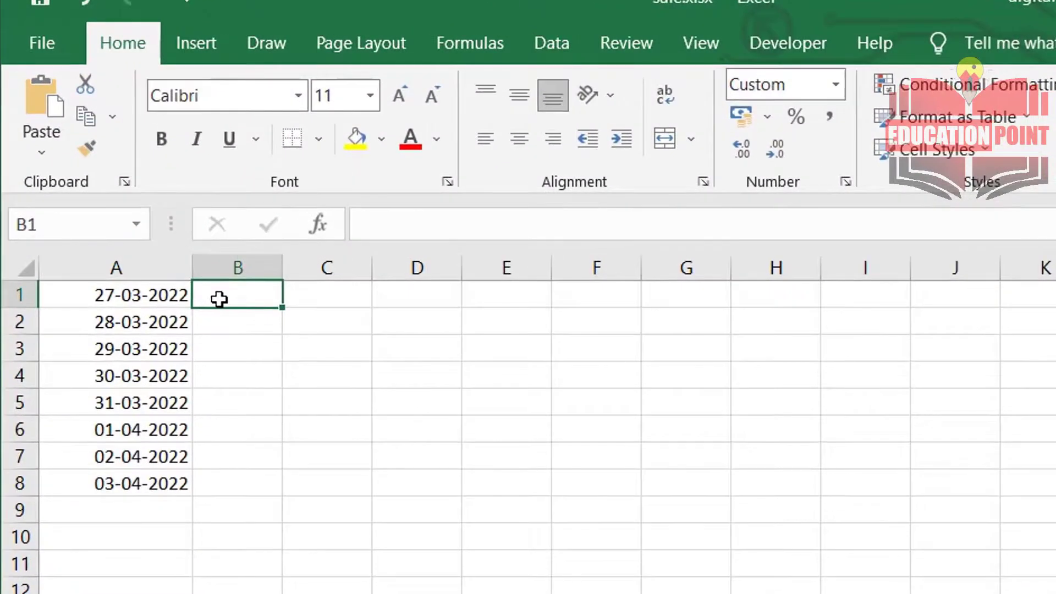
Enter =A1+1 in B1, fill it across to G1, and widen columns C–F to show the dates
text(=)
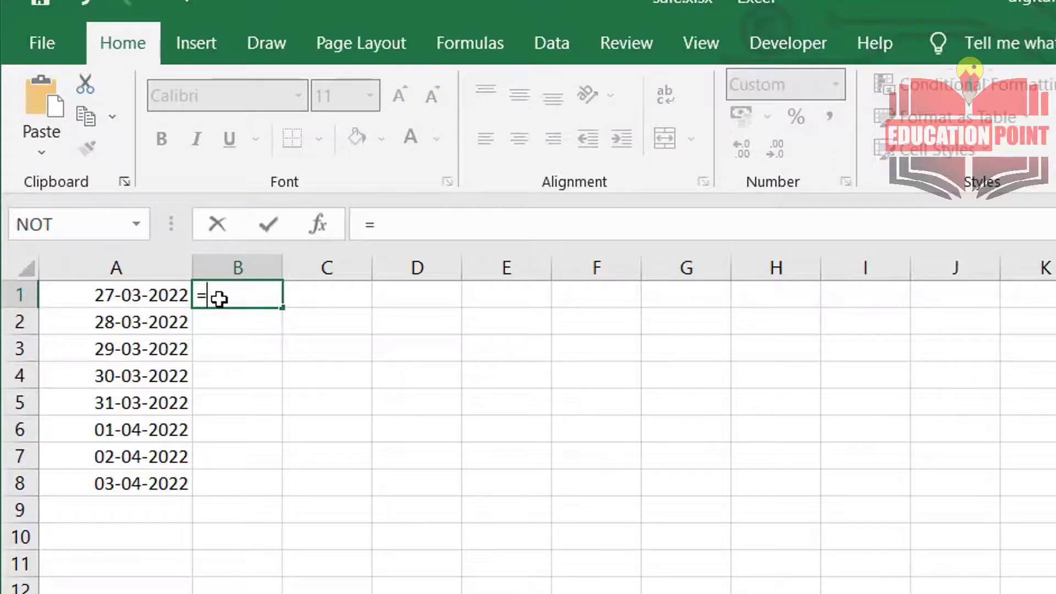
text(a1+)
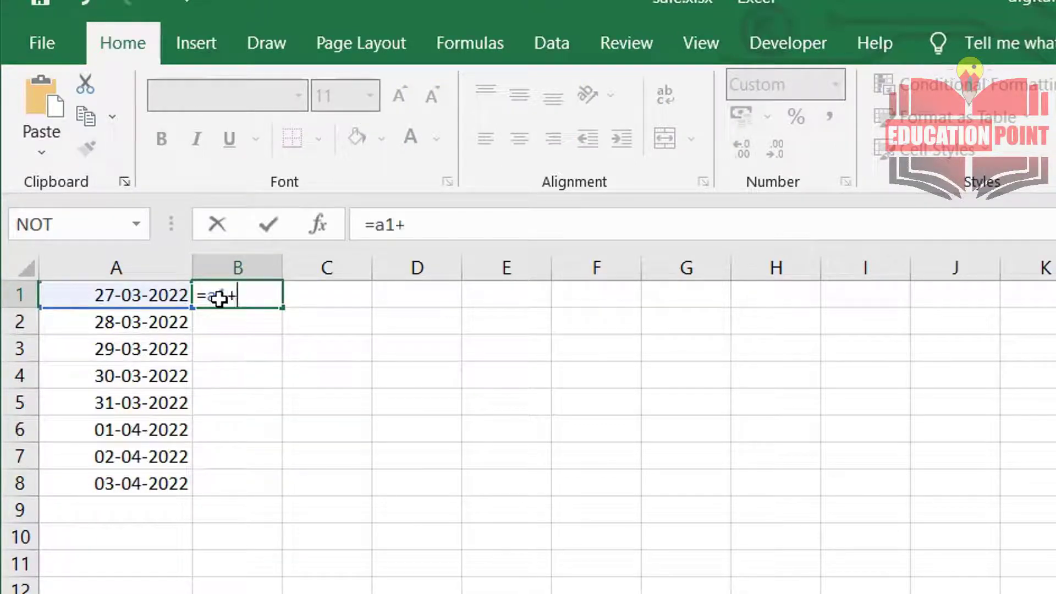
text(1)
key(Return)
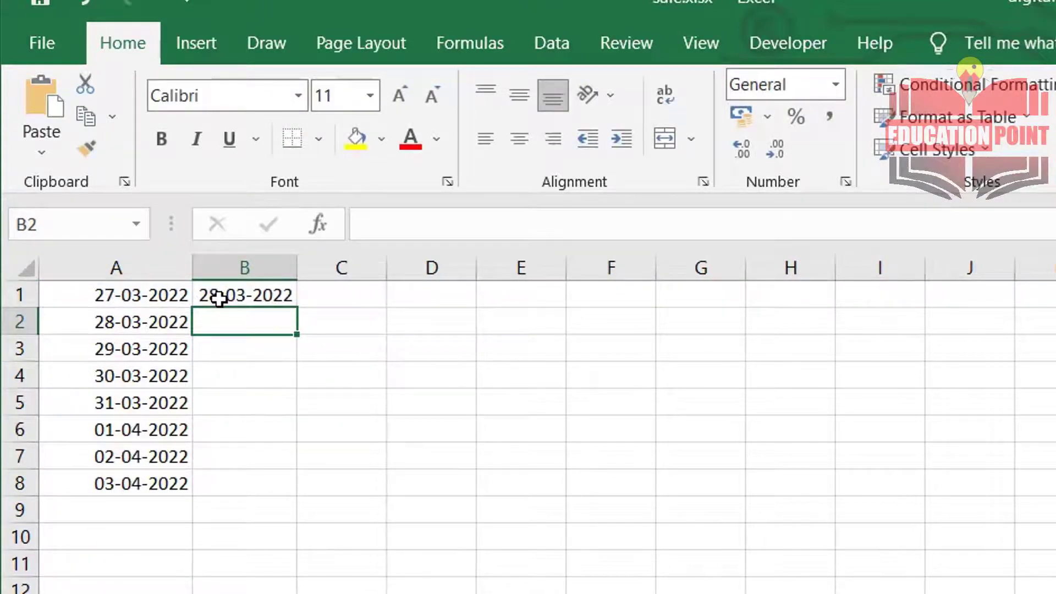
click(246, 297)
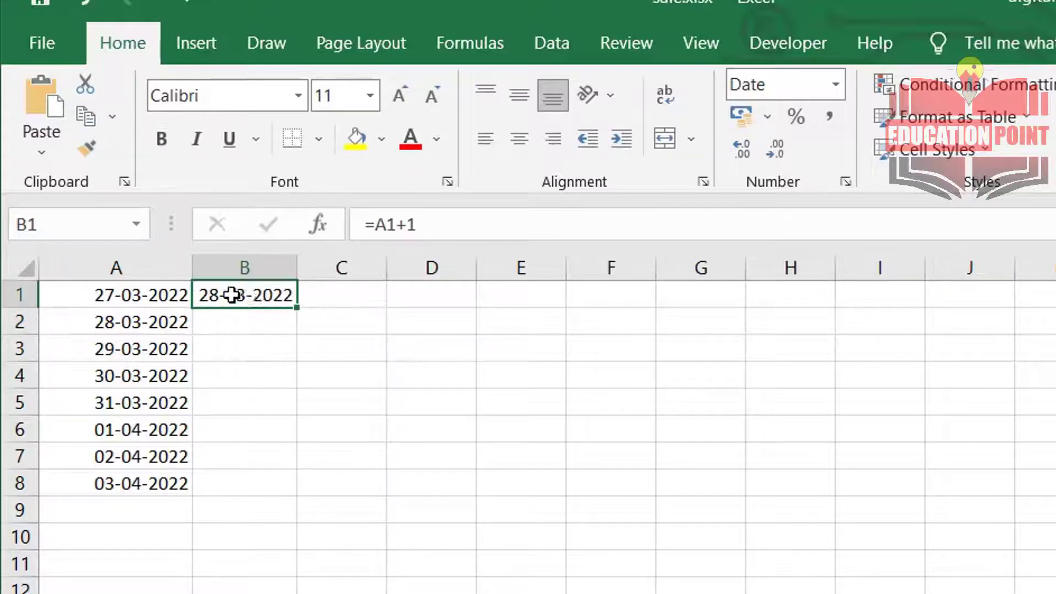
drag(297, 307, 508, 306)
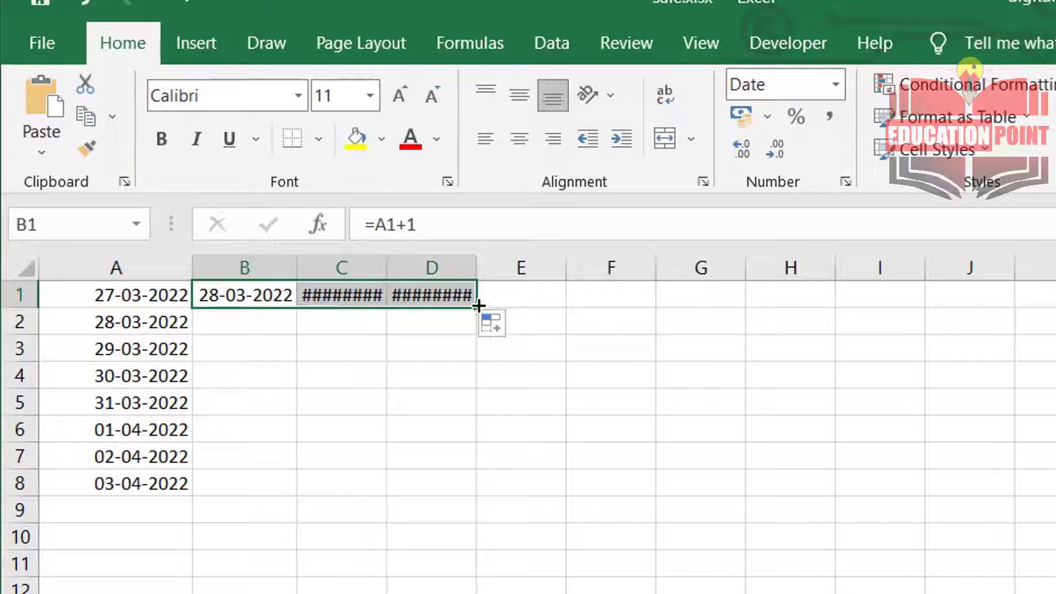
drag(478, 306, 744, 330)
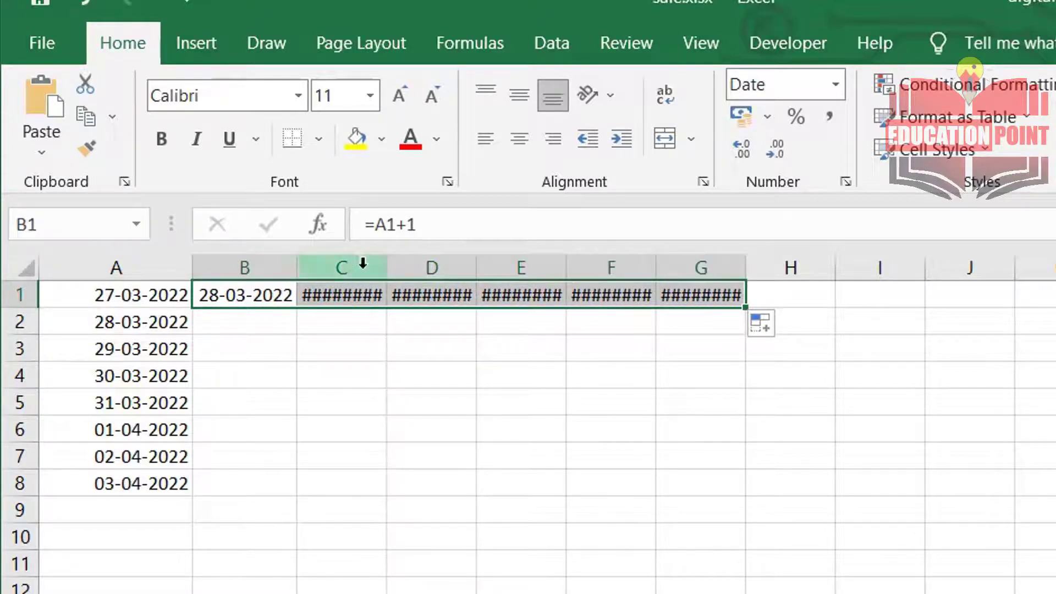
drag(387, 266, 421, 267)
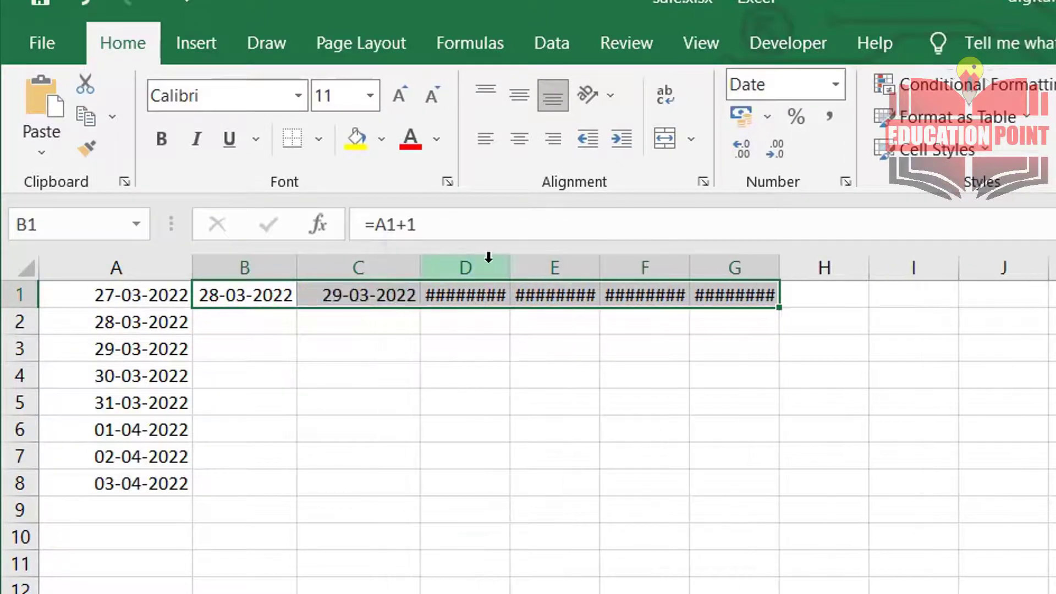
drag(488, 257, 1020, 266)
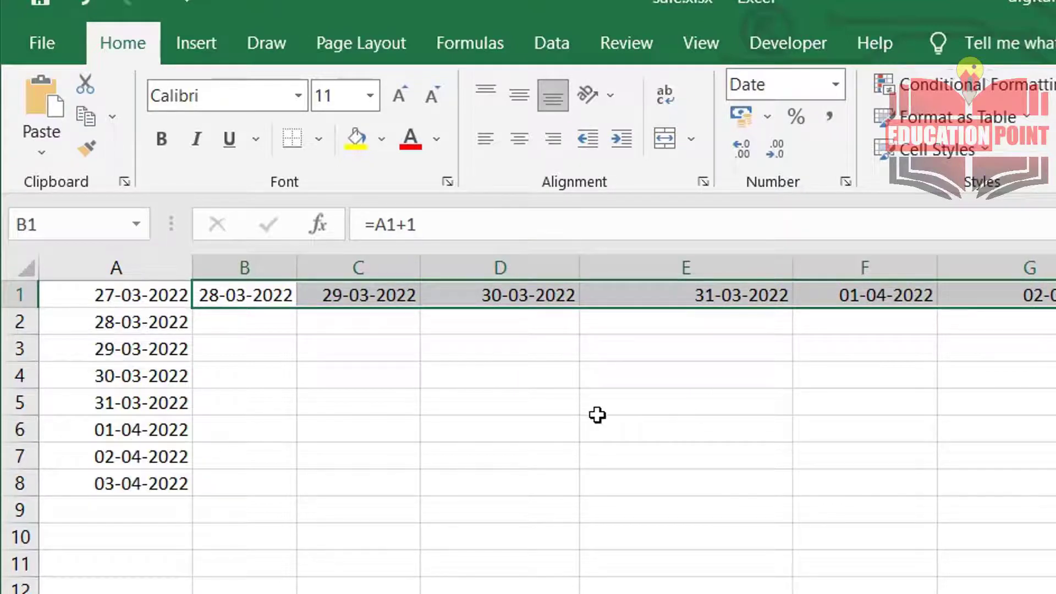
click(235, 314)
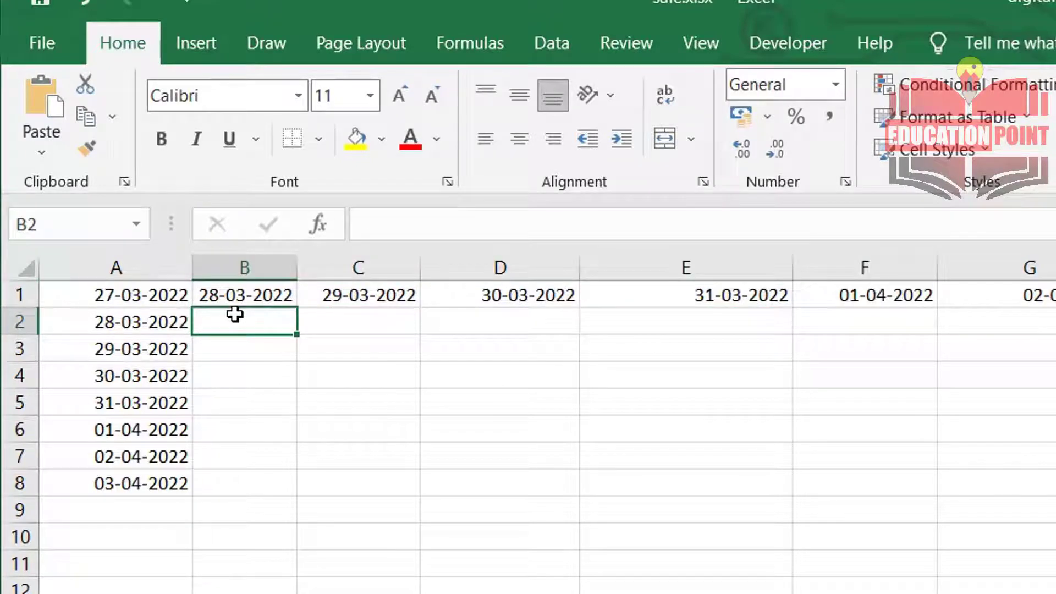
Enter =DATE(YEAR(A1)+4,MONTH(A1)+2,DAY(A1)+9) in B2, giving 05-06-2026
text(=)
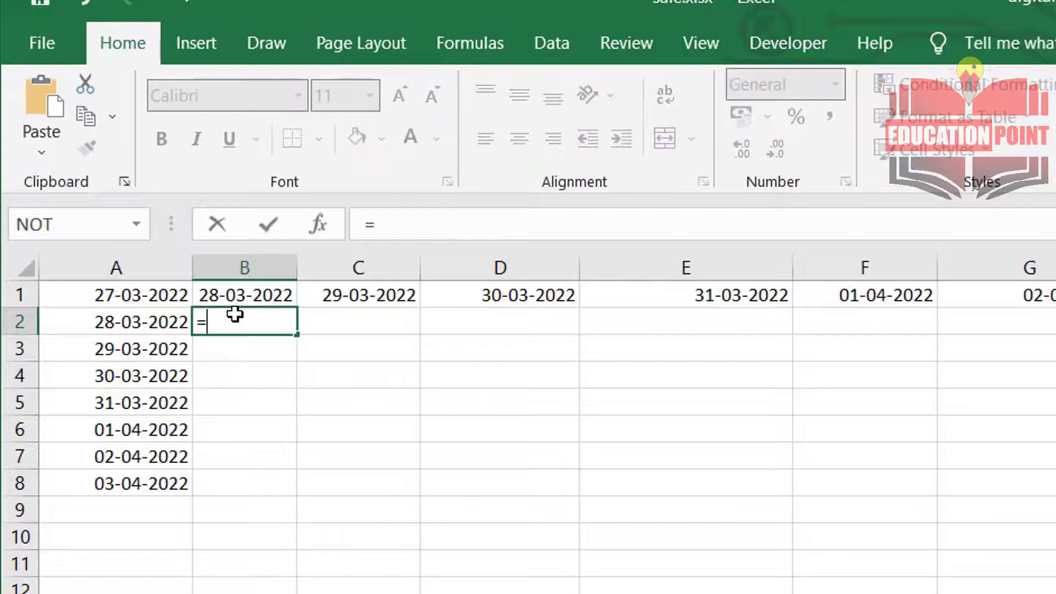
text(DATE)
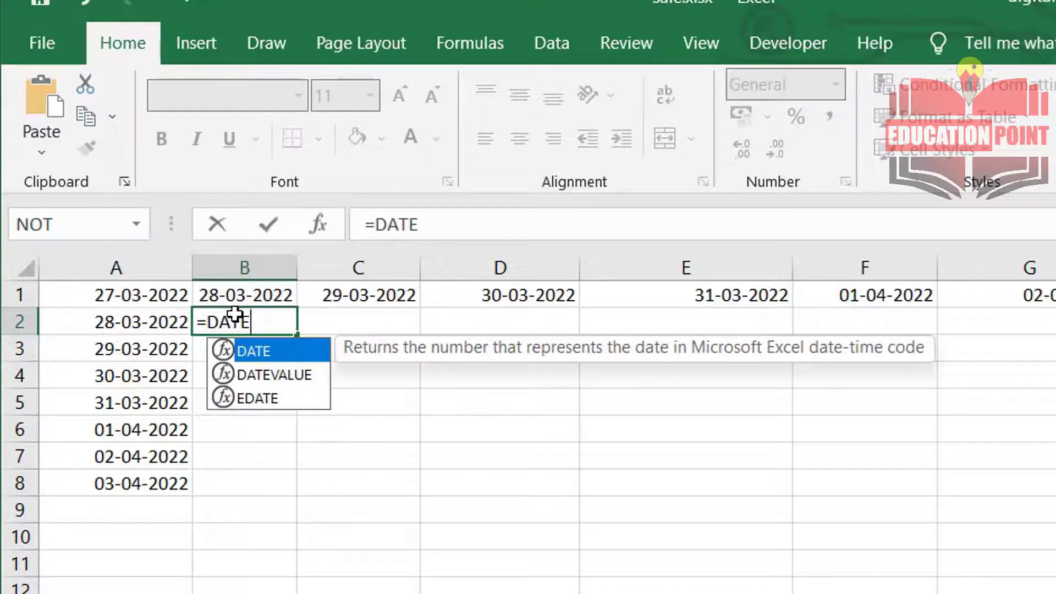
text((Y)
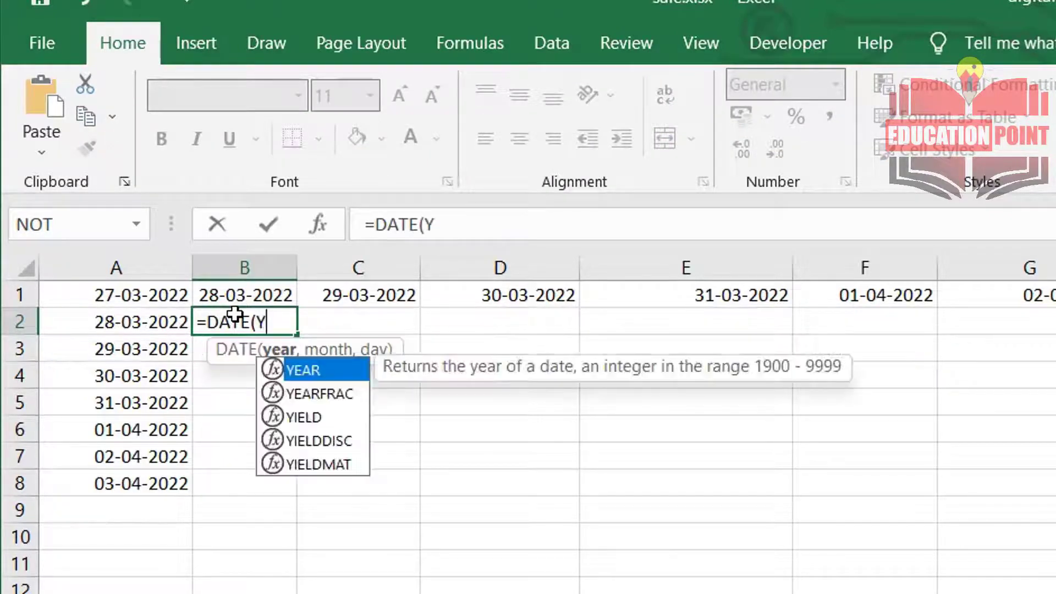
text(EAR)
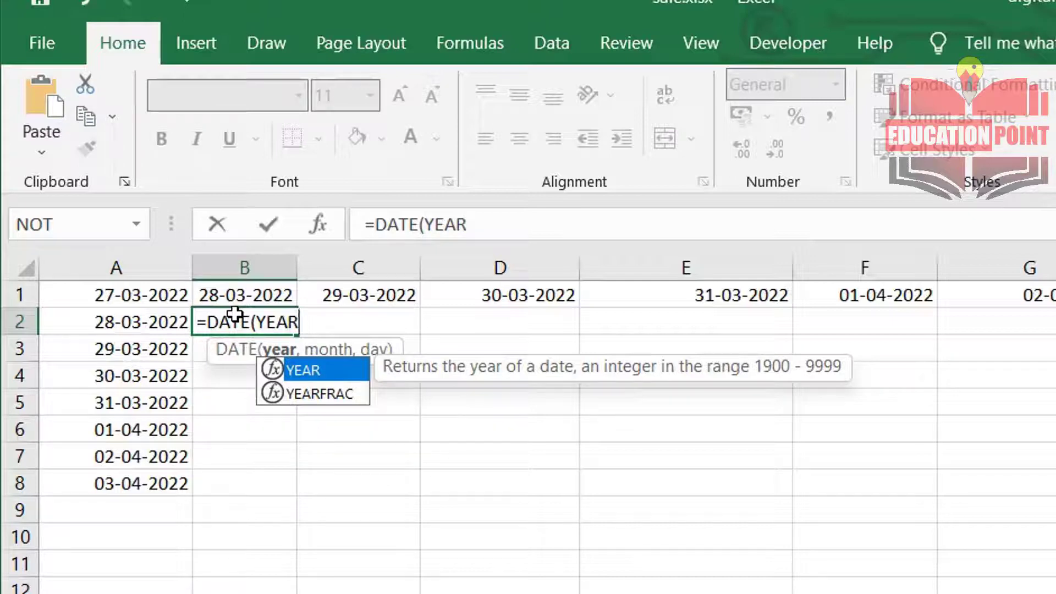
text((A1)
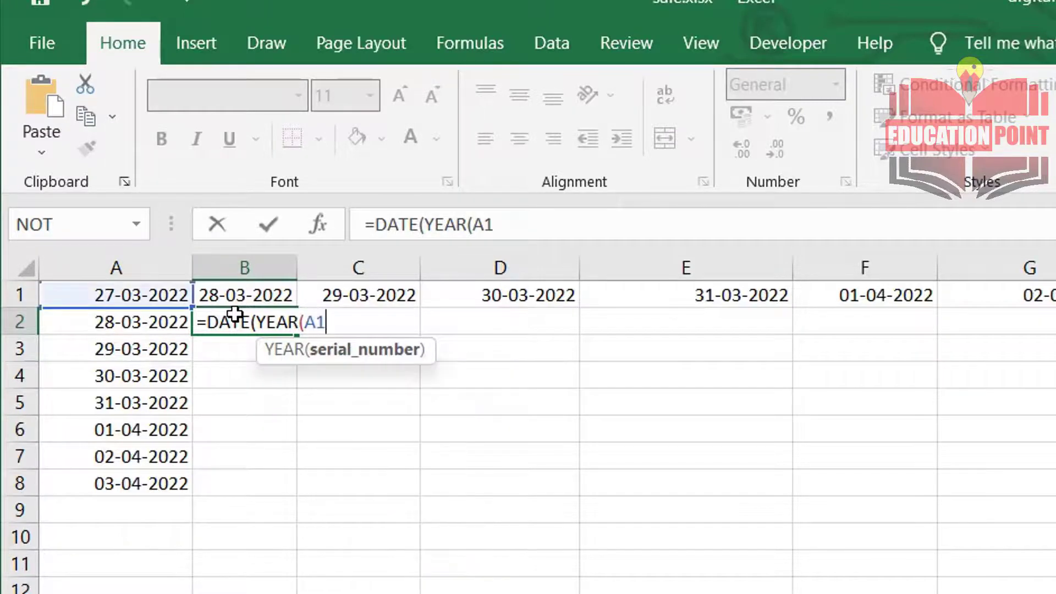
text())
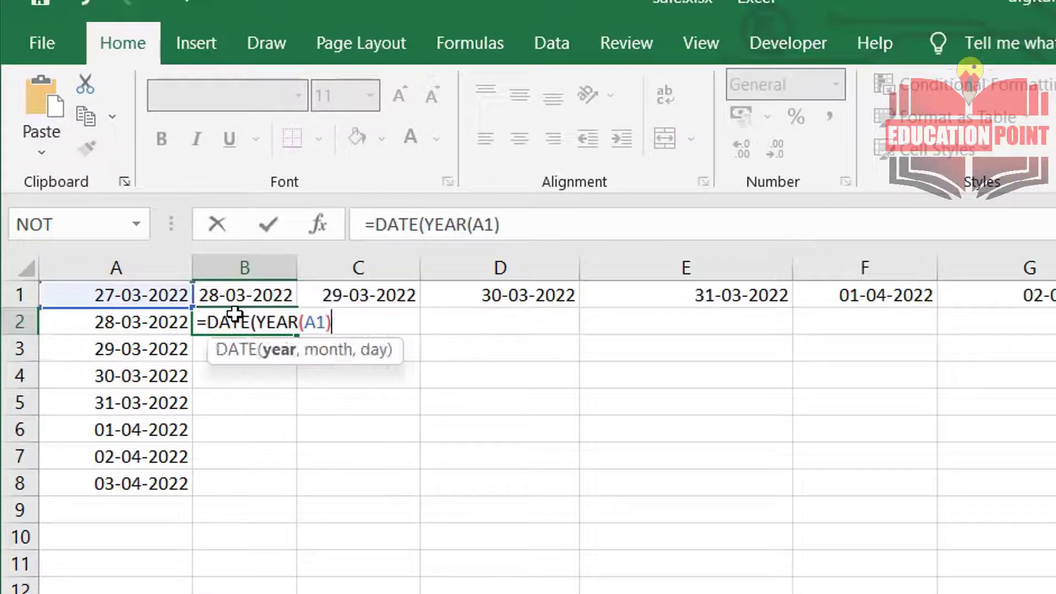
text(+)
text(4)
text(,)
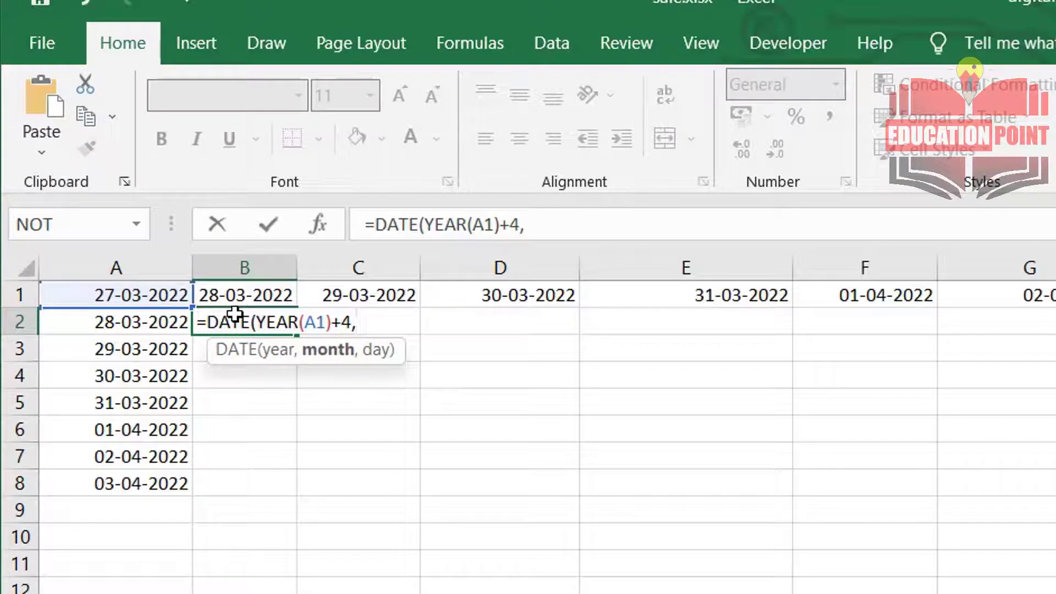
text(MO)
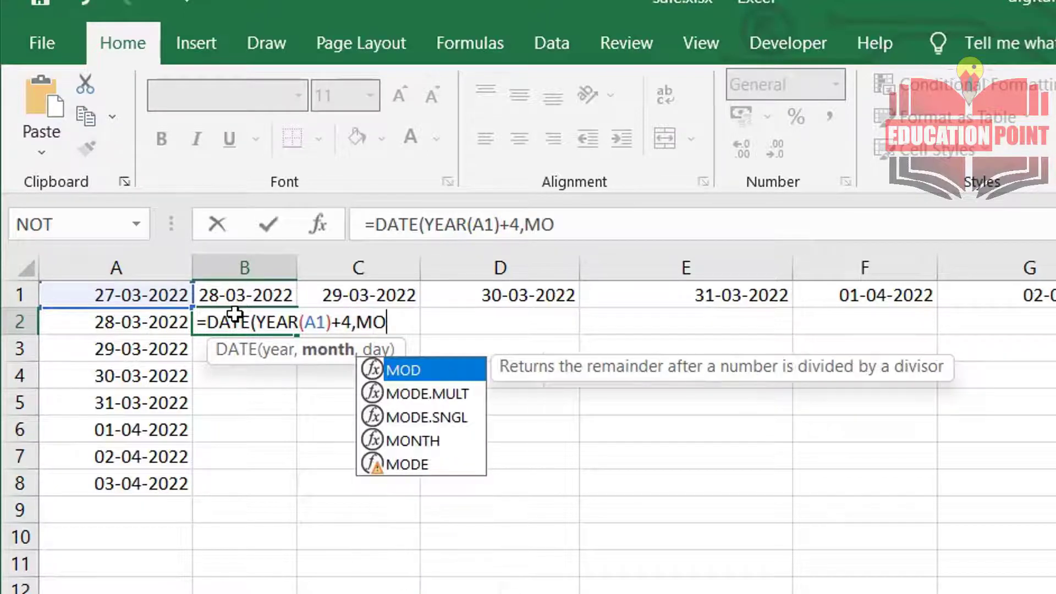
text(NTH)
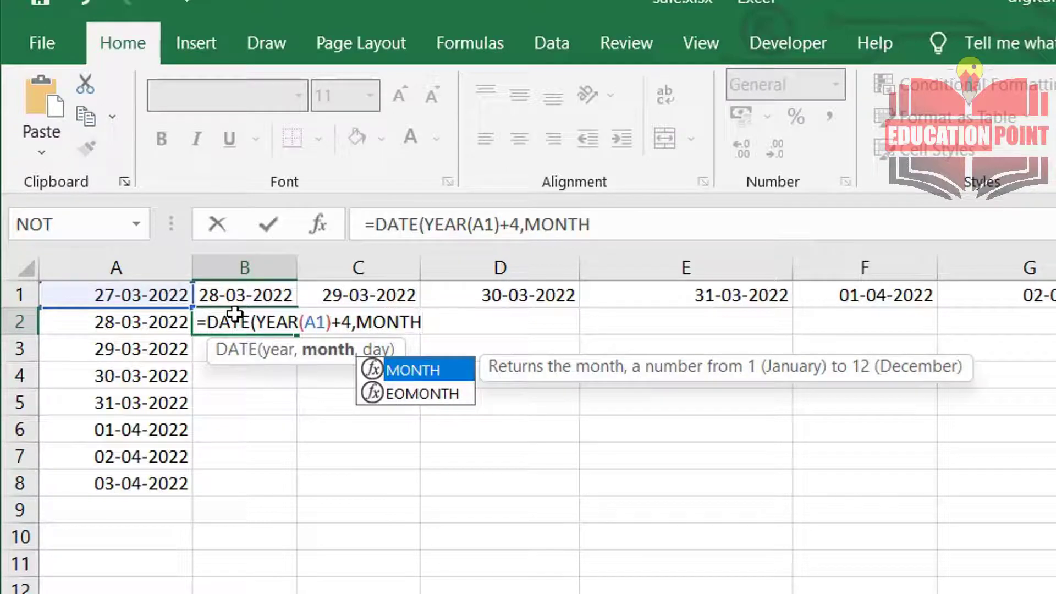
text((A)
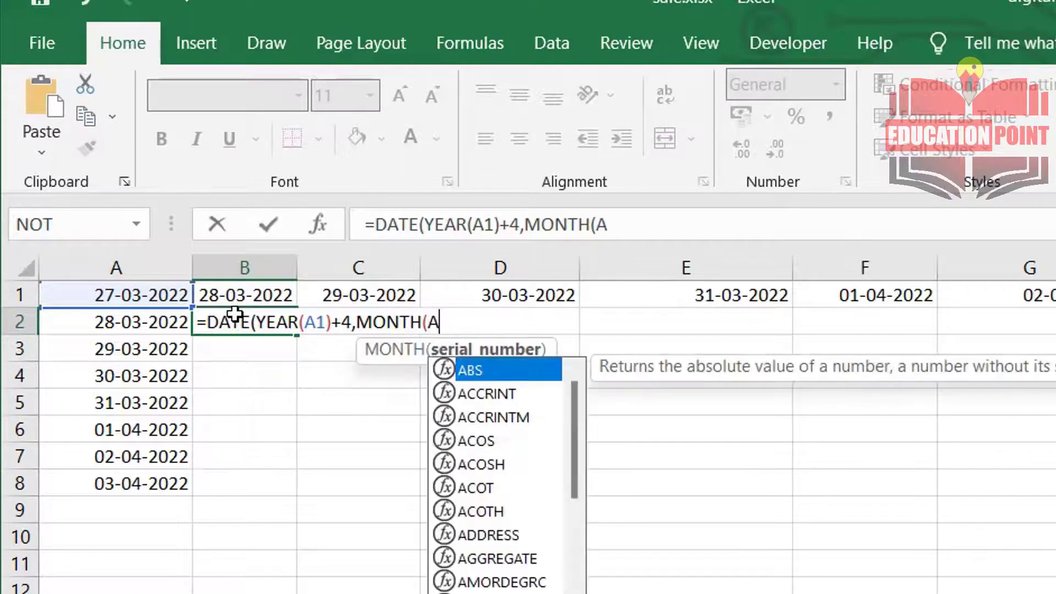
text(1))
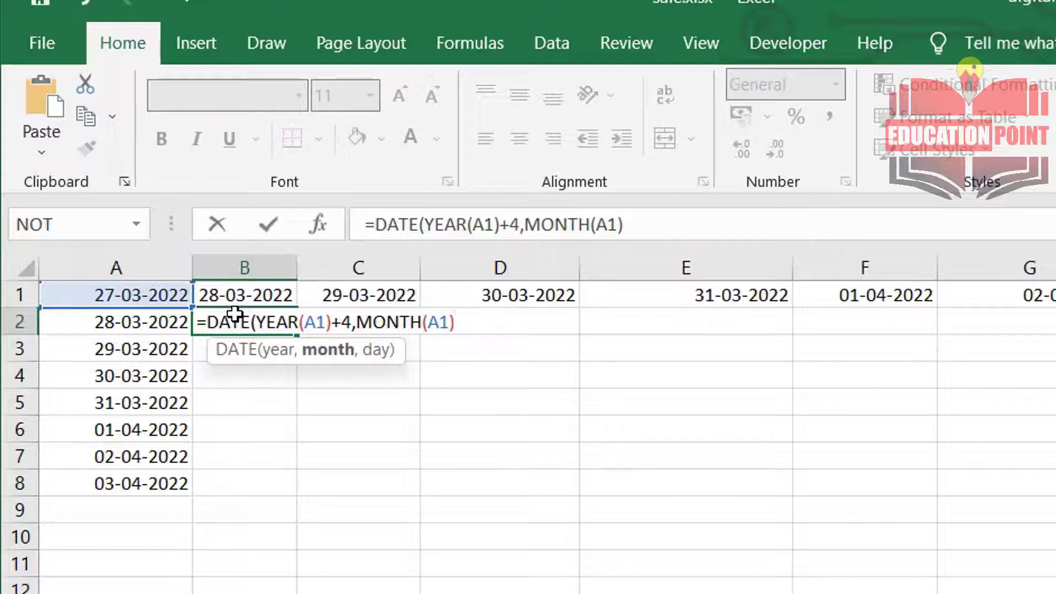
text(+2)
text(,)
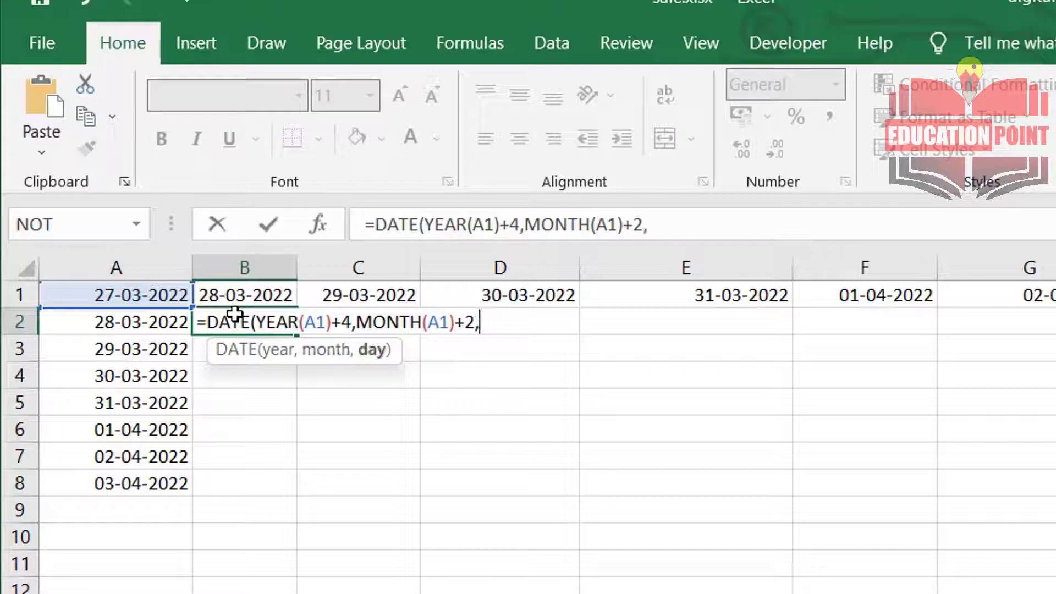
text(DAY)
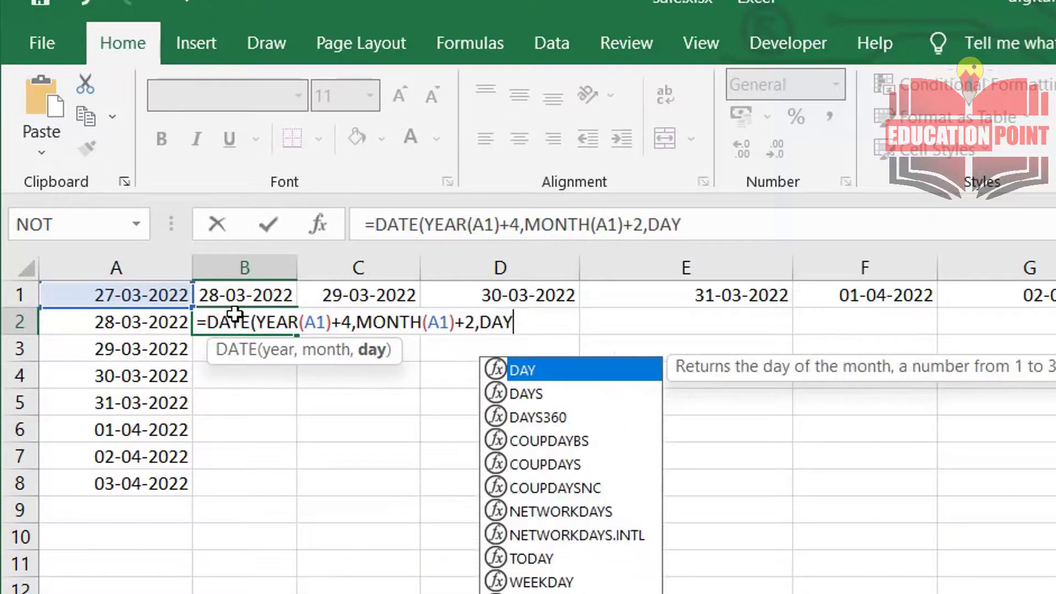
text((A)
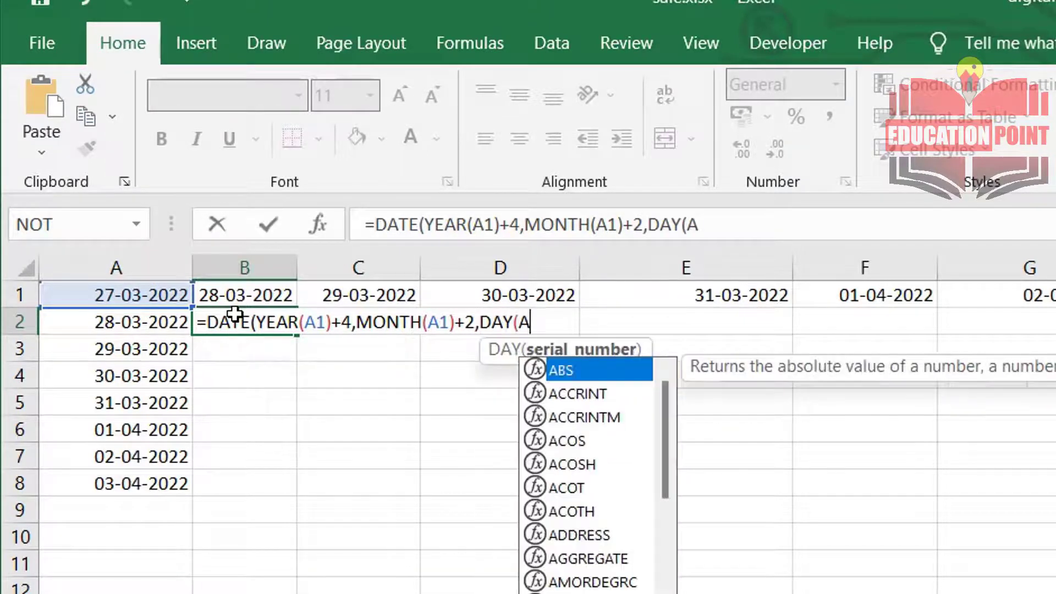
text(1))
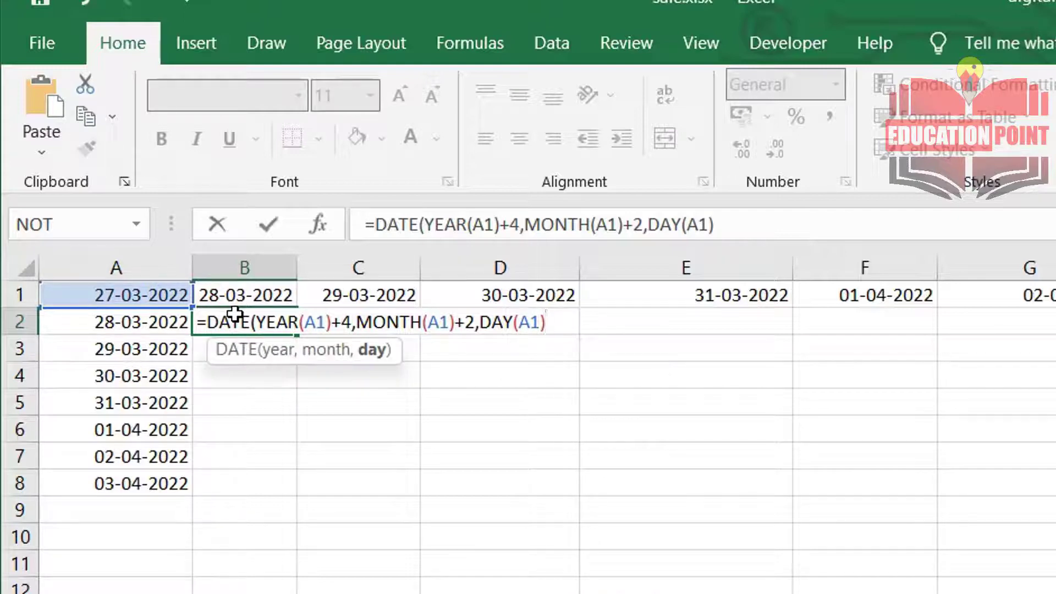
text(+)
text(9)
text())
key(Return)
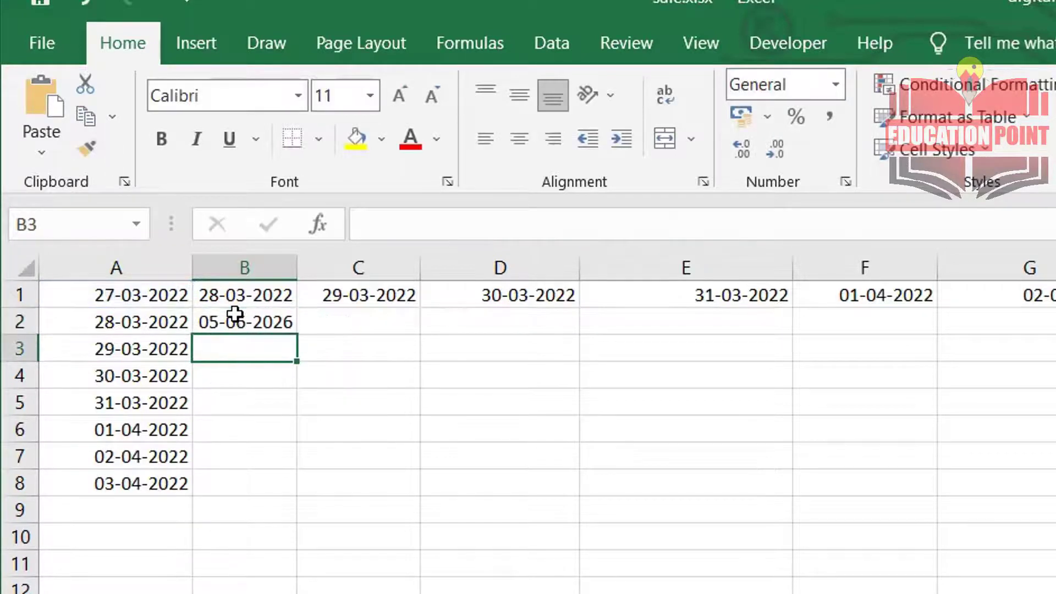
click(259, 314)
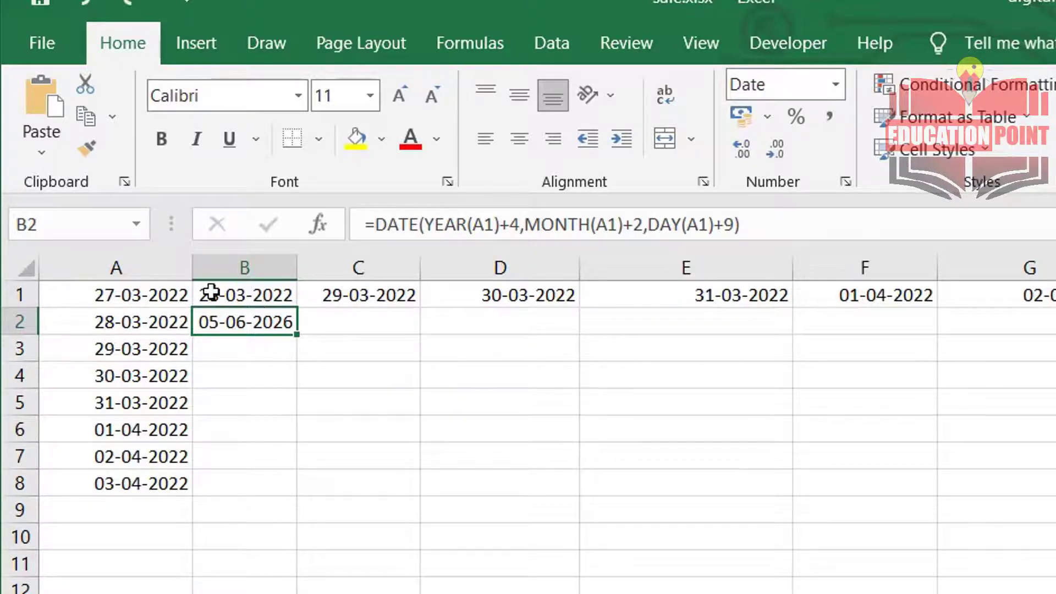
click(245, 352)
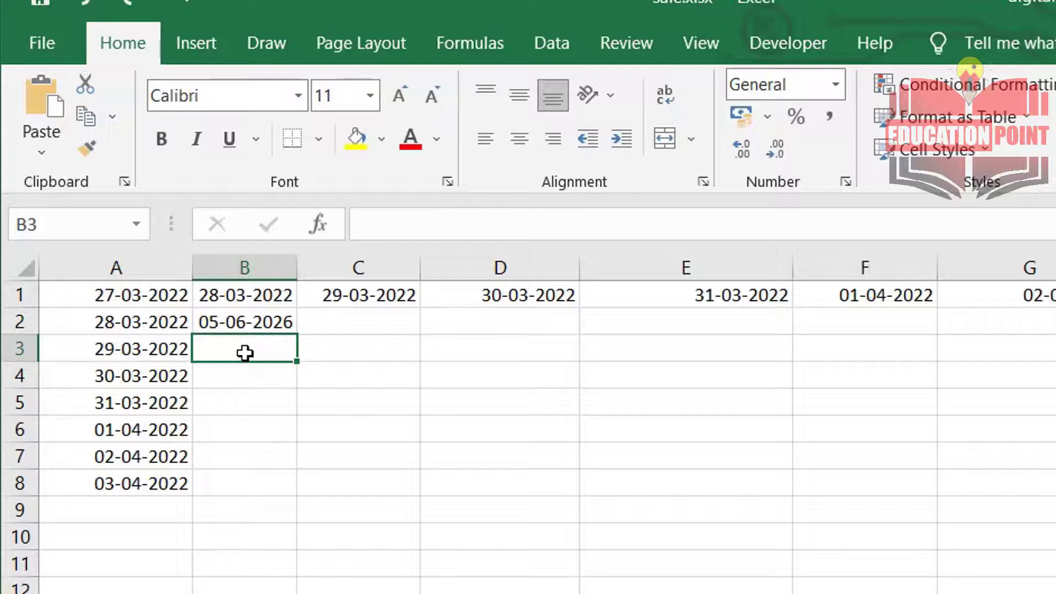
text(=)
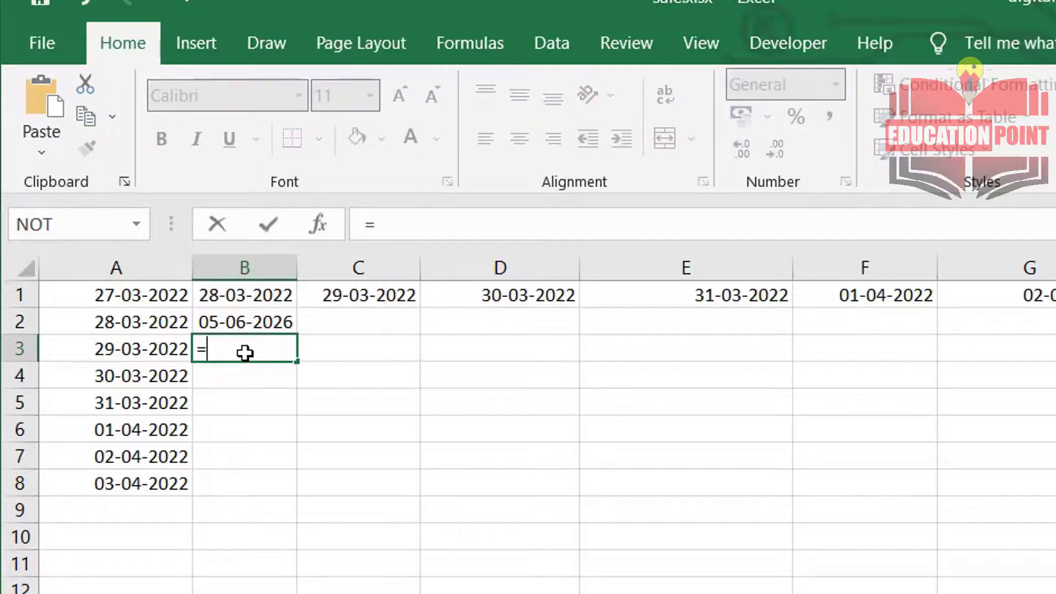
text(NOW())
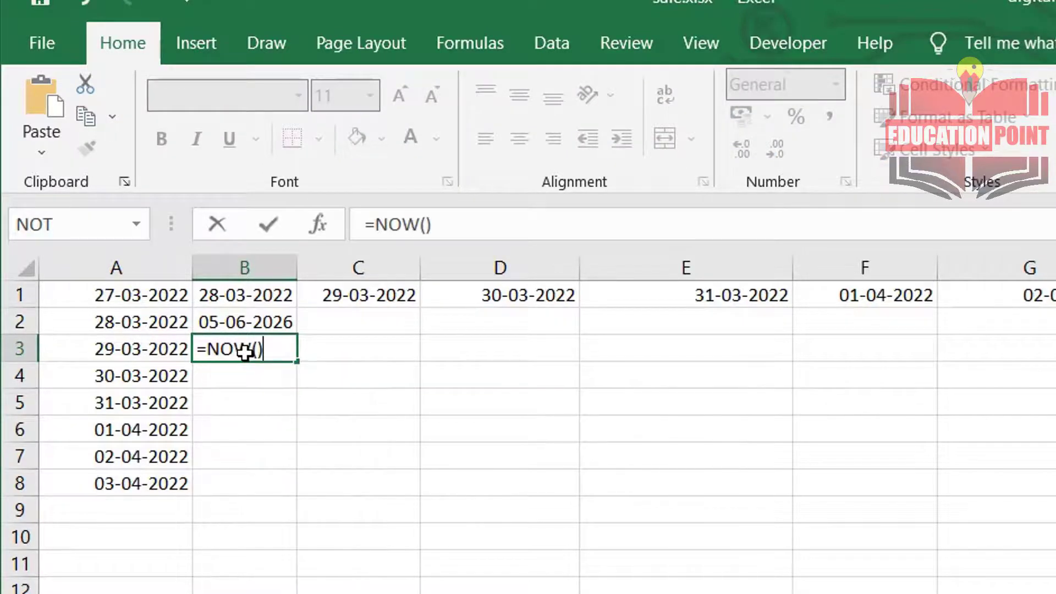
key(Return)
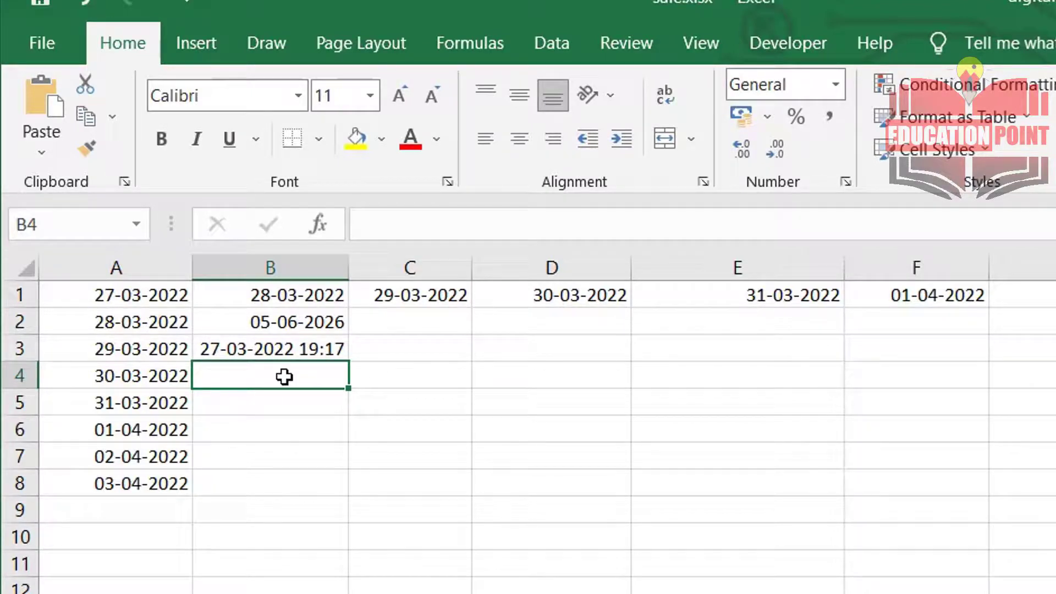
Turn B4's HOUR(B3) entry into the formula =HOUR(B3), which returns 19
text(H)
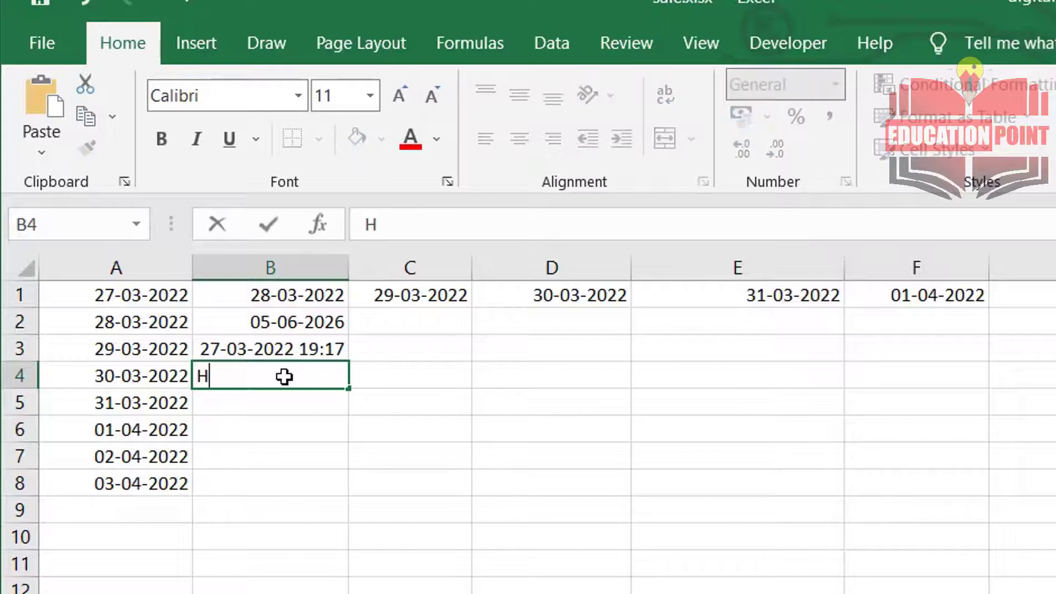
text(OUR)
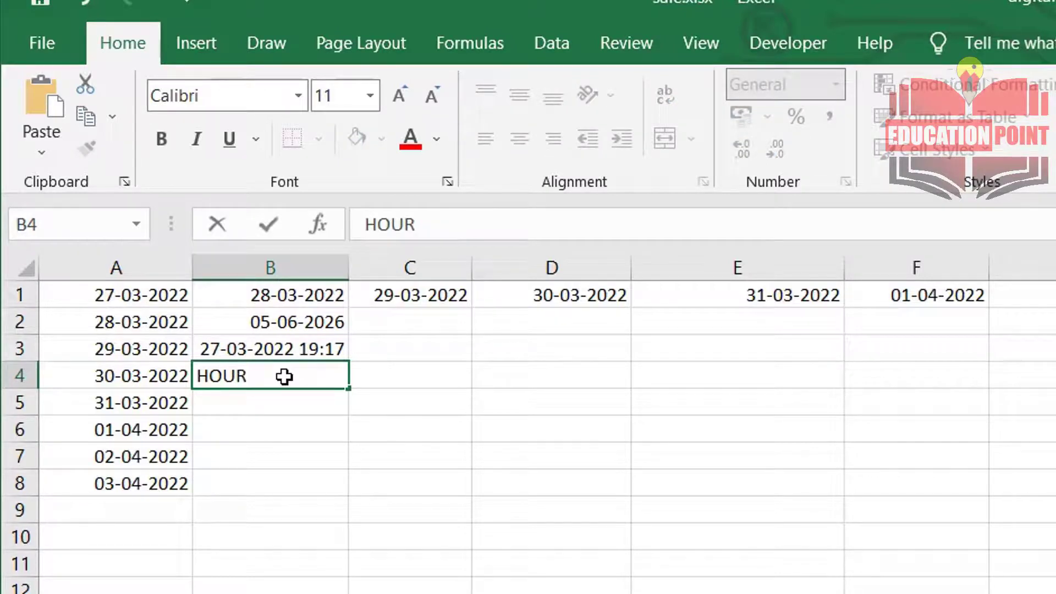
text(()
text(B3)
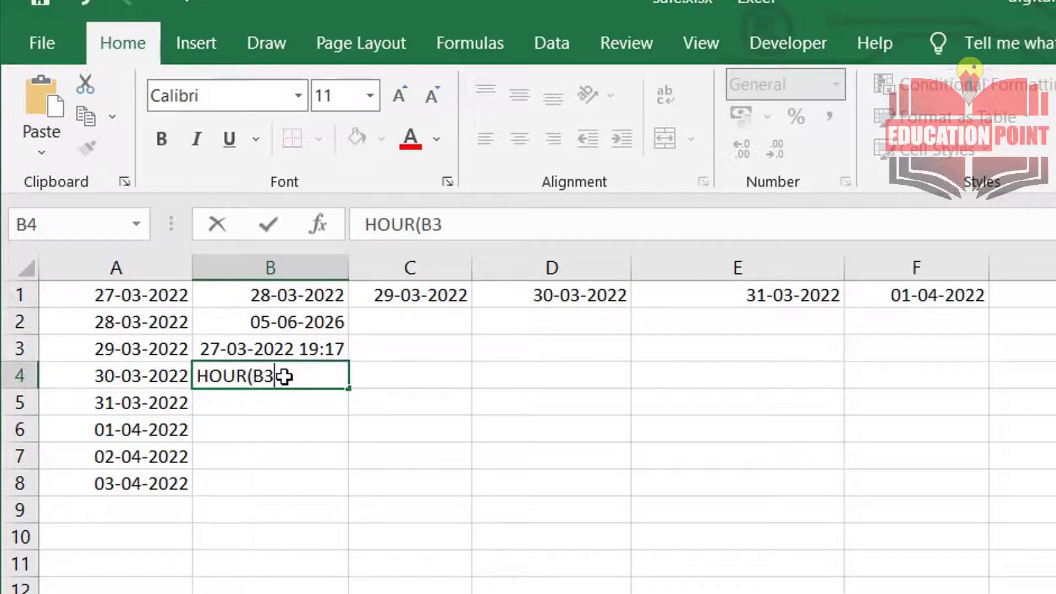
text())
key(Return)
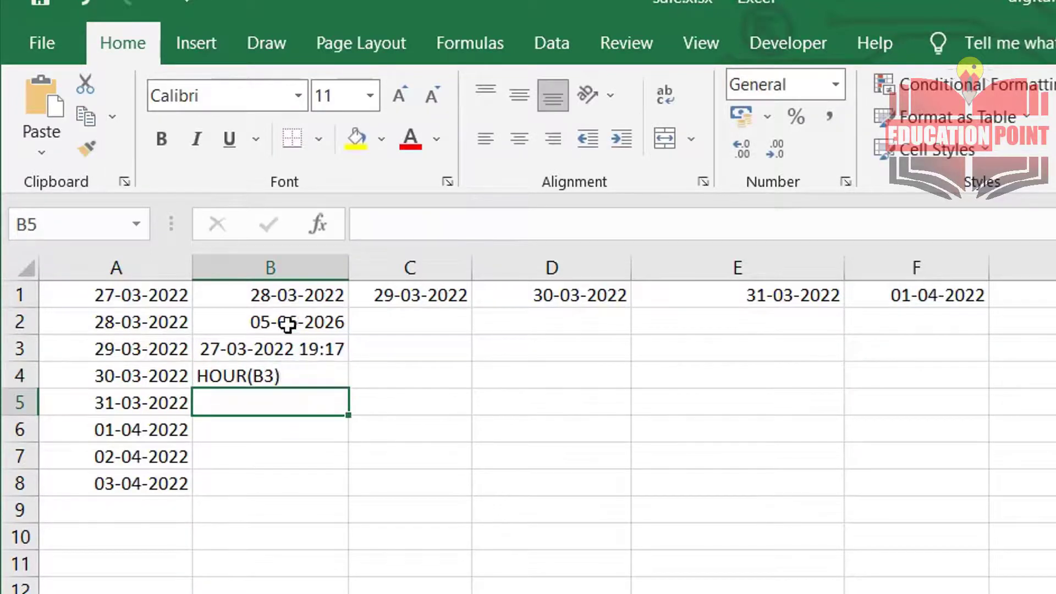
click(290, 375)
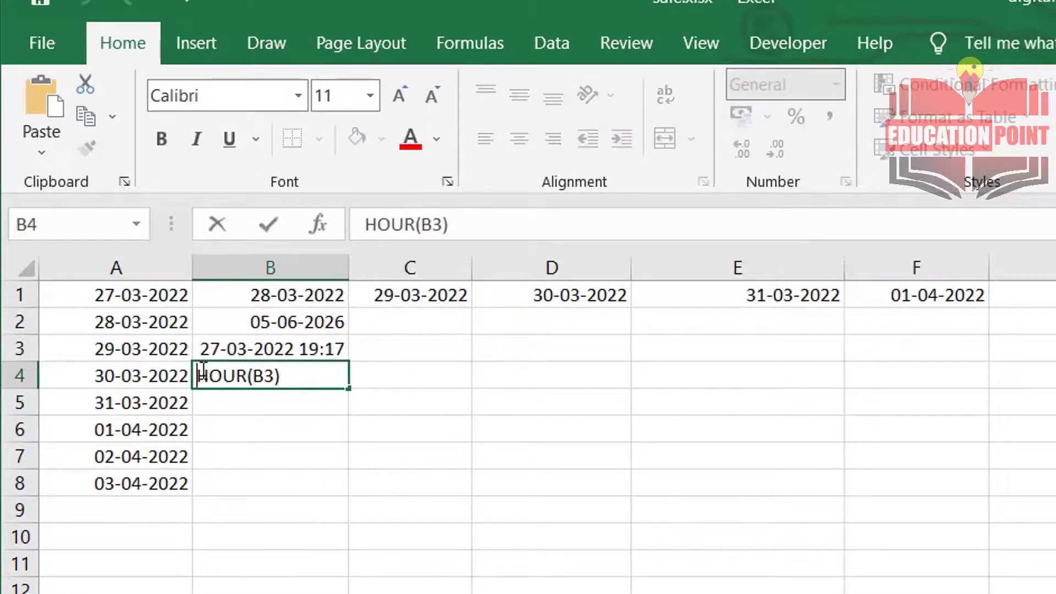
double_click(199, 374)
text(=)
key(Return)
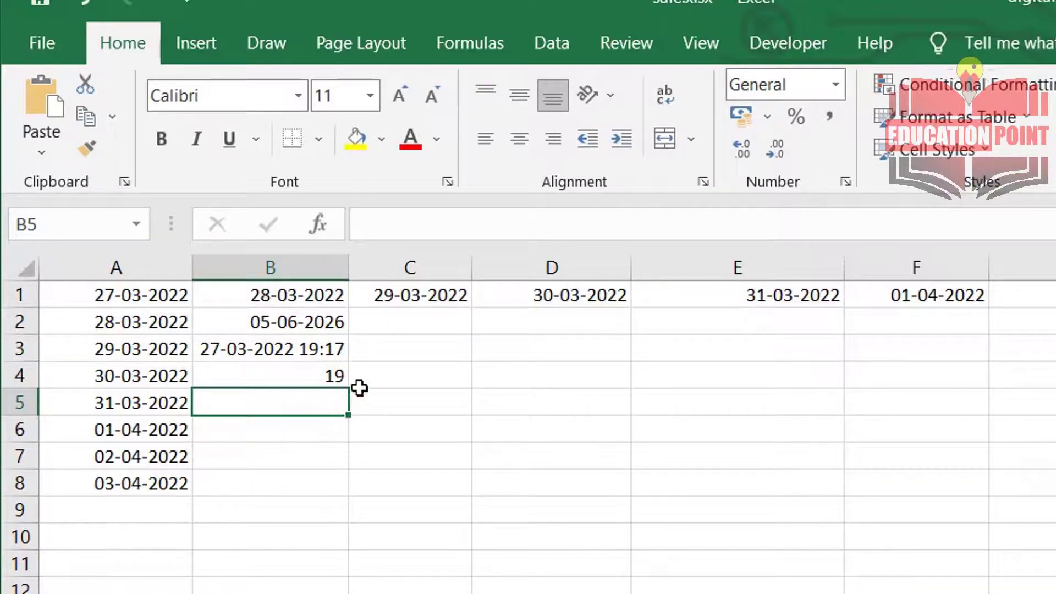
double_click(283, 406)
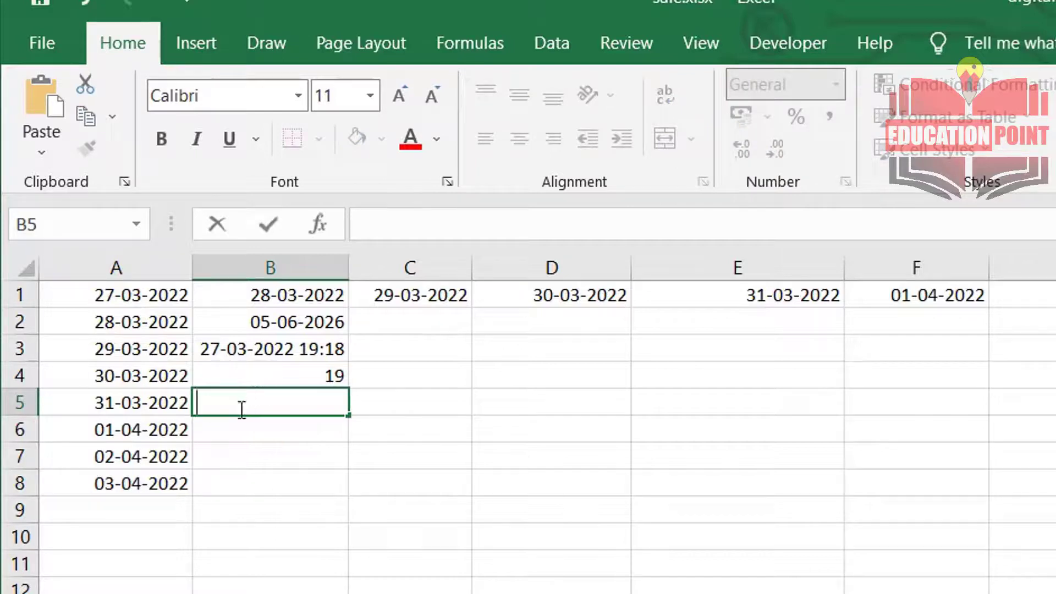
Enter the partial formula =TIME(HOUR,MINUTE,SECOND) in B5, which shows #NAME? for now
text(=TIM)
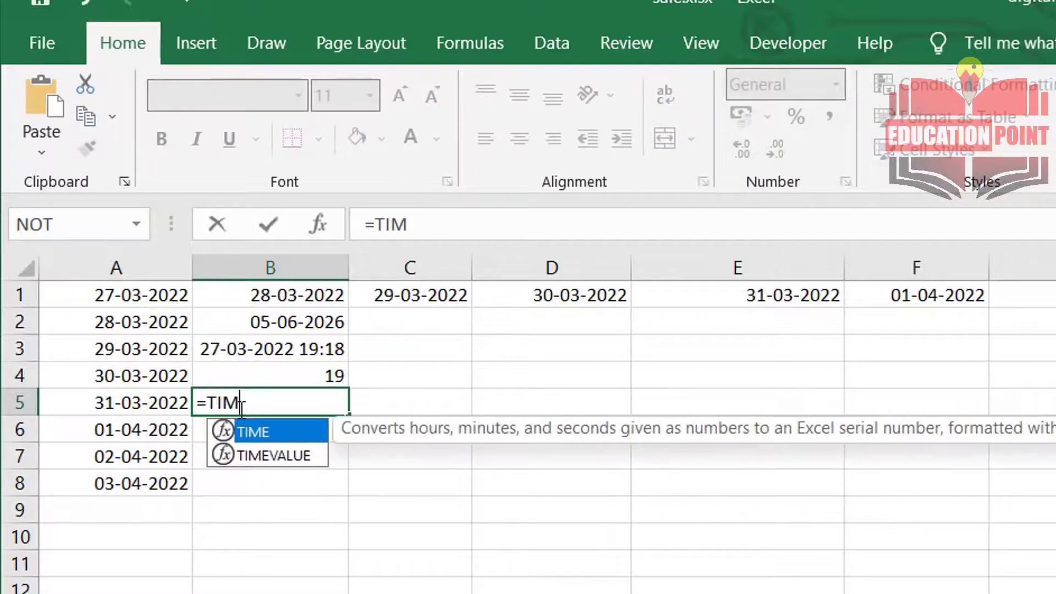
text(E()
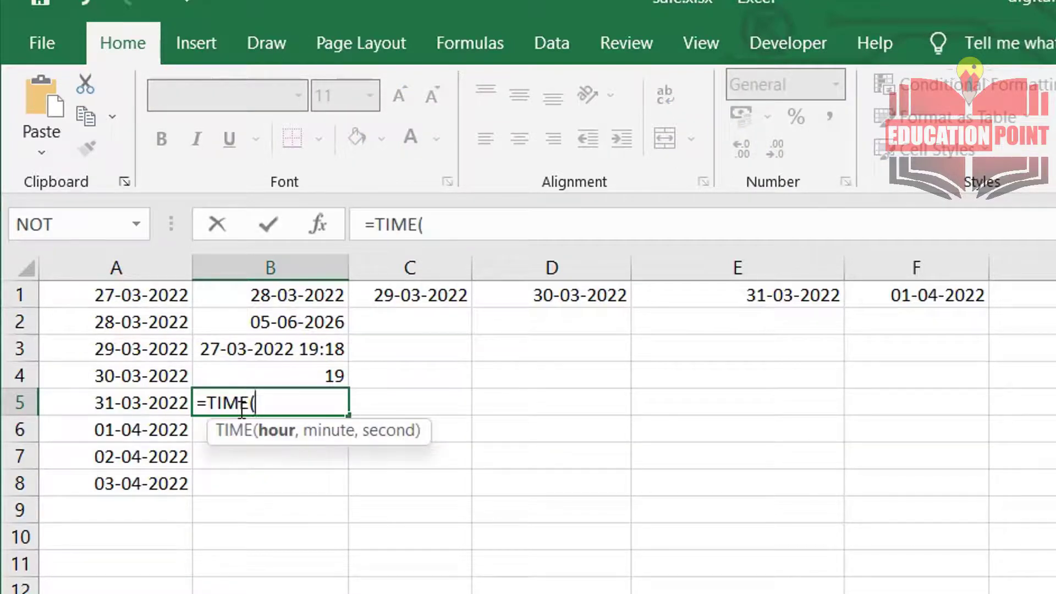
text(HOUR)
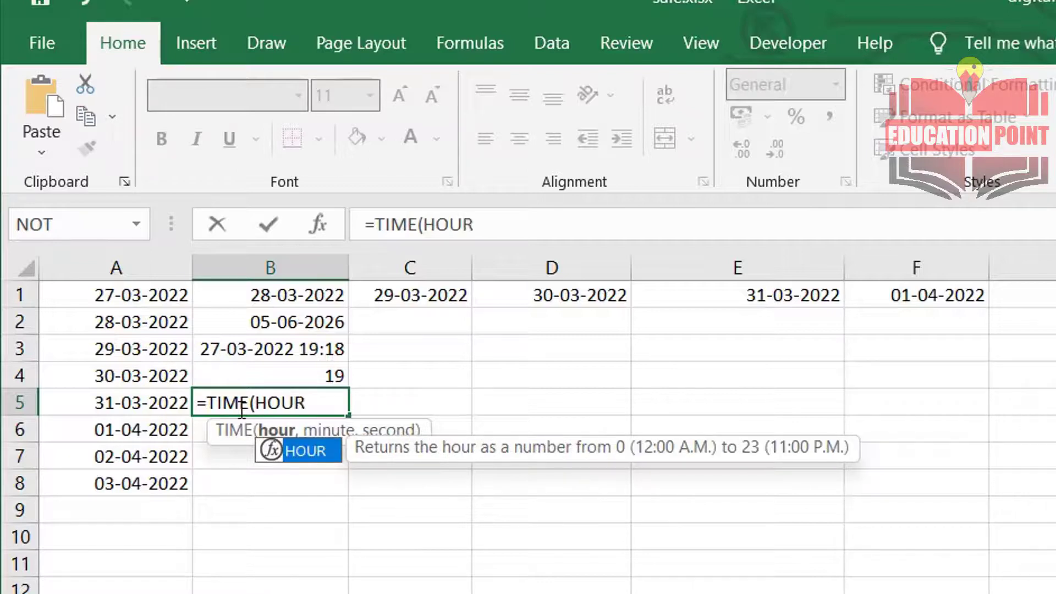
text(,)
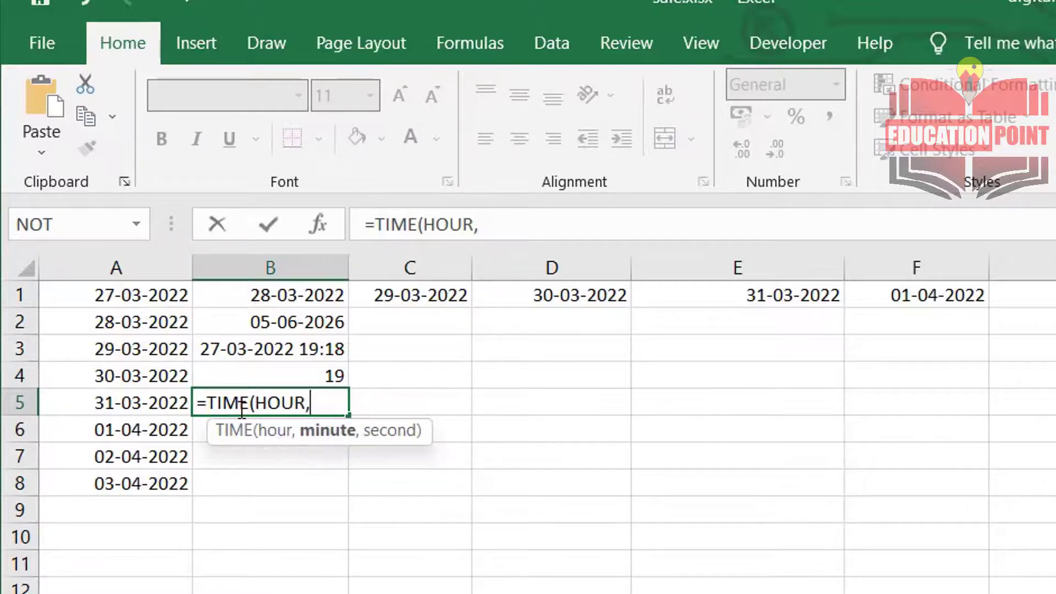
text(MIN)
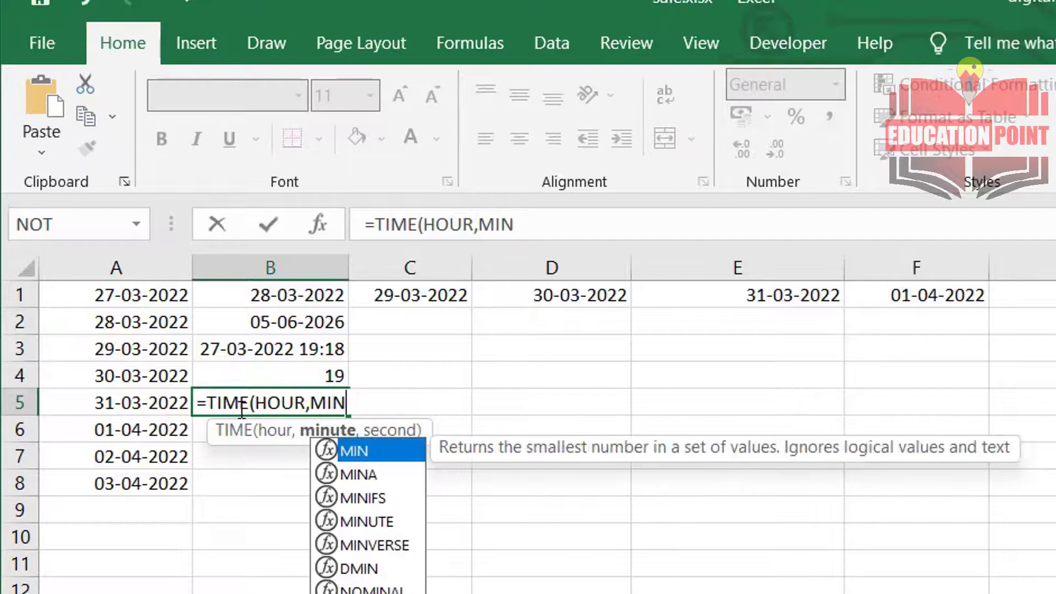
text(UTE)
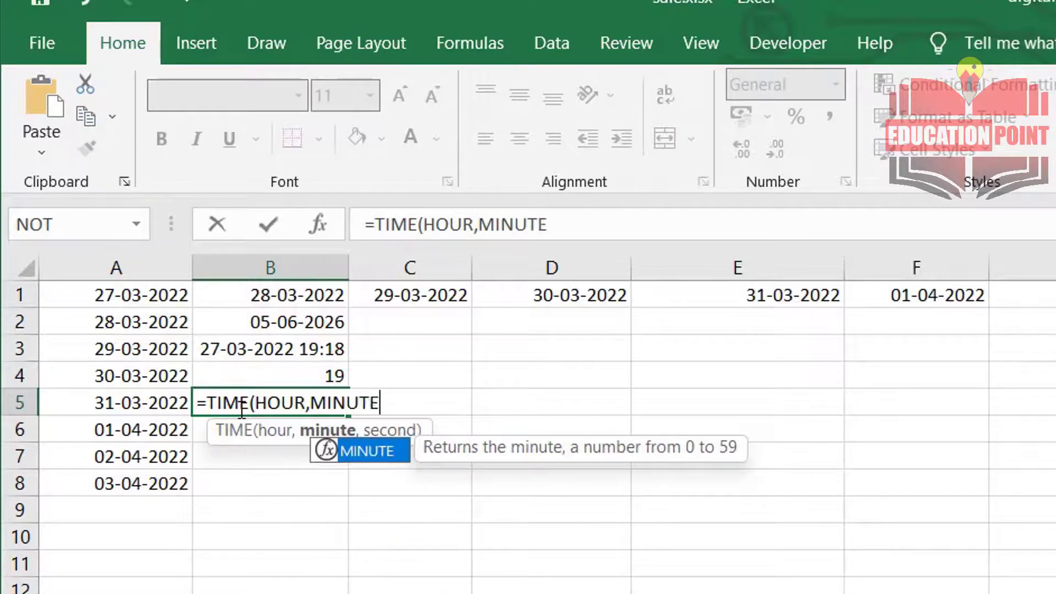
text(,)
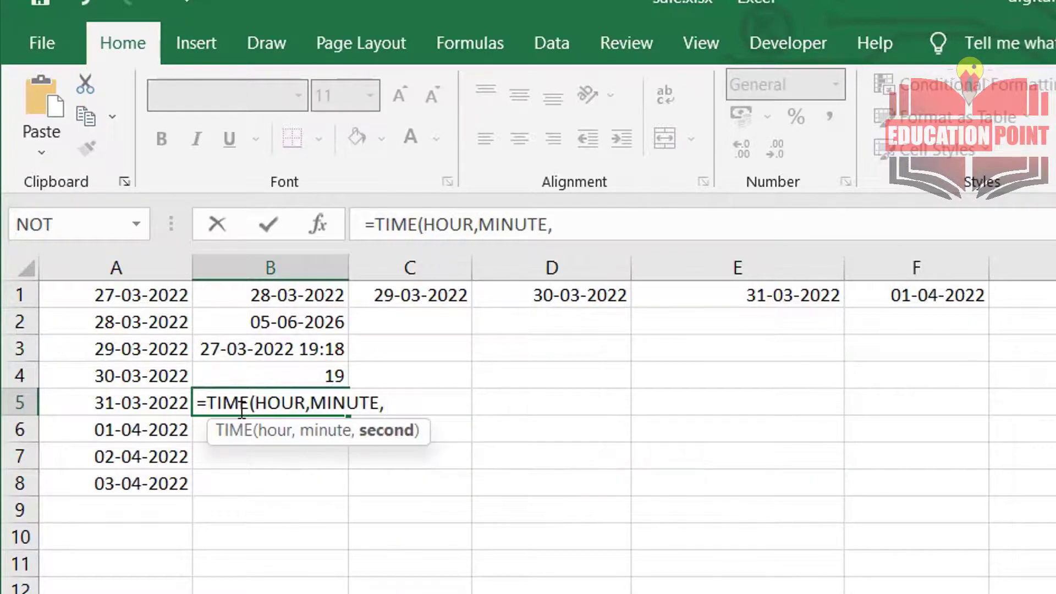
text(SECO)
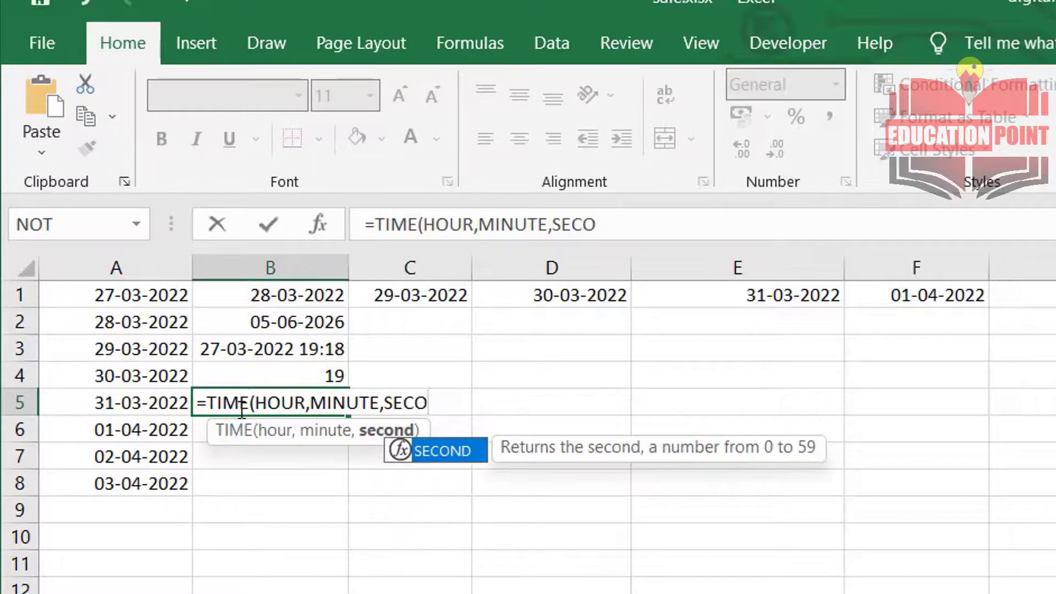
text(ND))
key(Return)
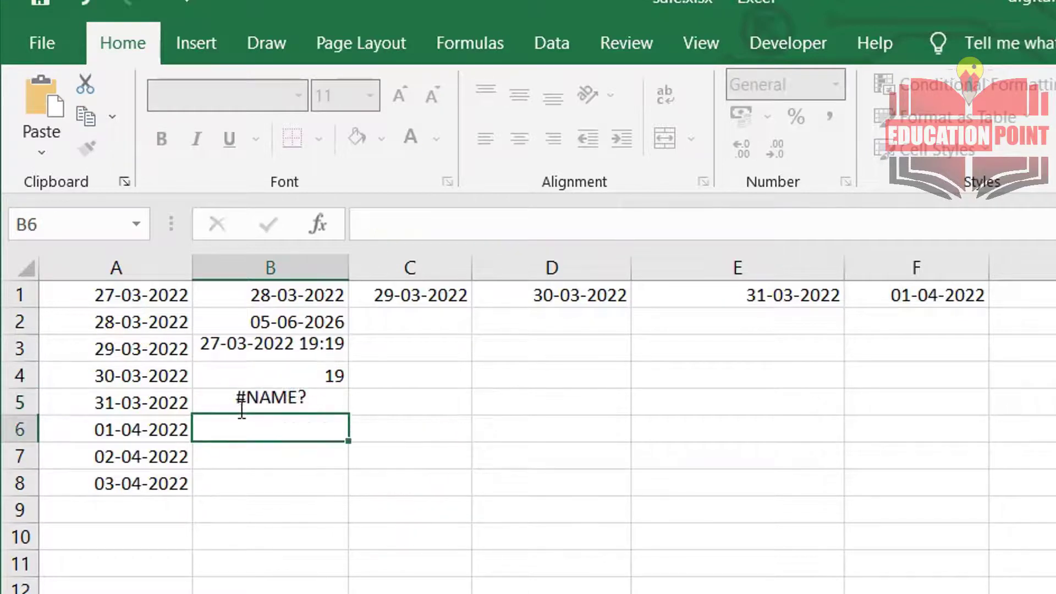
Complete B5 as =TIME(HOUR(B3),MINUTE(B3),SECOND(B3)), which displays 7:20 PM
double_click(307, 404)
text((HOUR(B,MINUTE,SECOND)
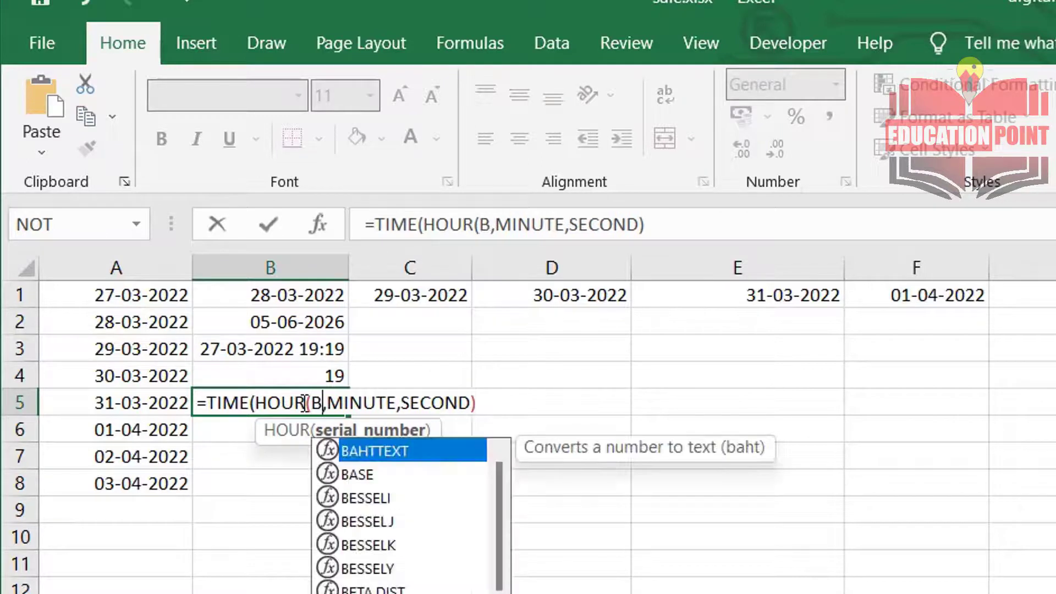
text(B3)
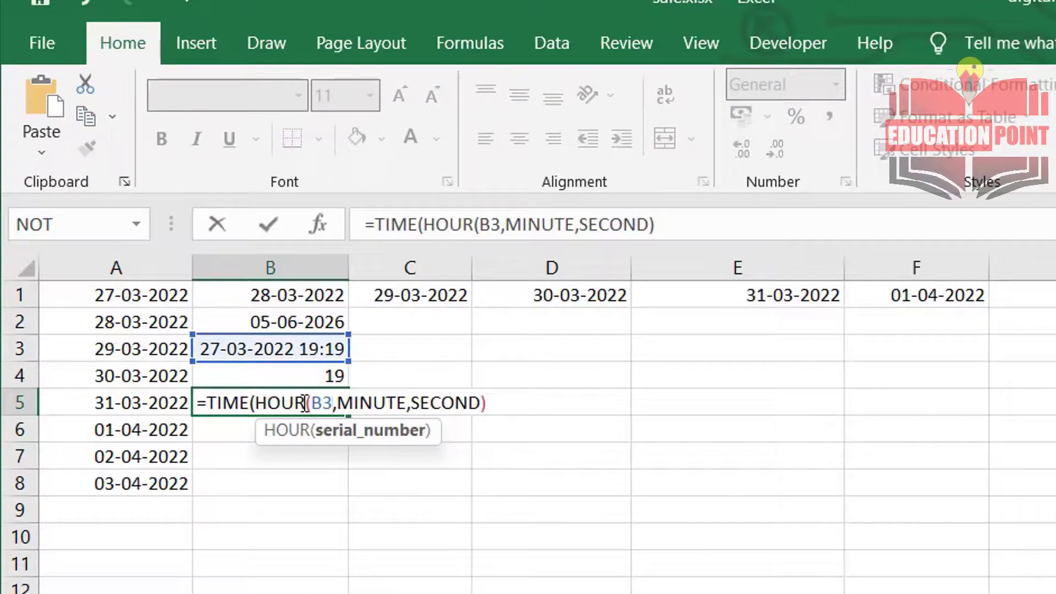
text())
key(Right)
key(Right)
key(Right)
key(Right)
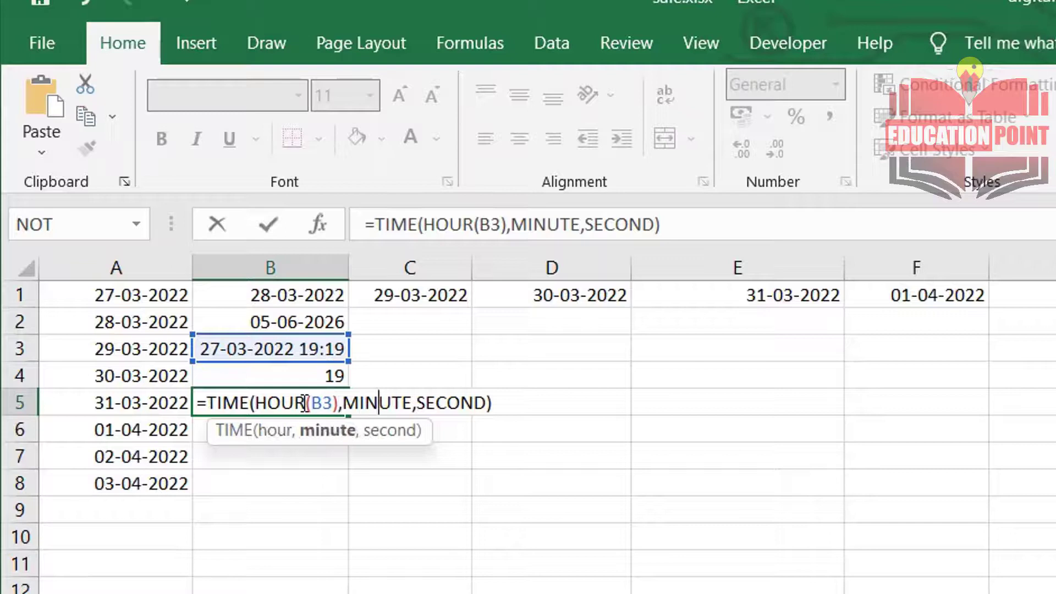
key(Right)
key(Right)
key(Right)
text((B)
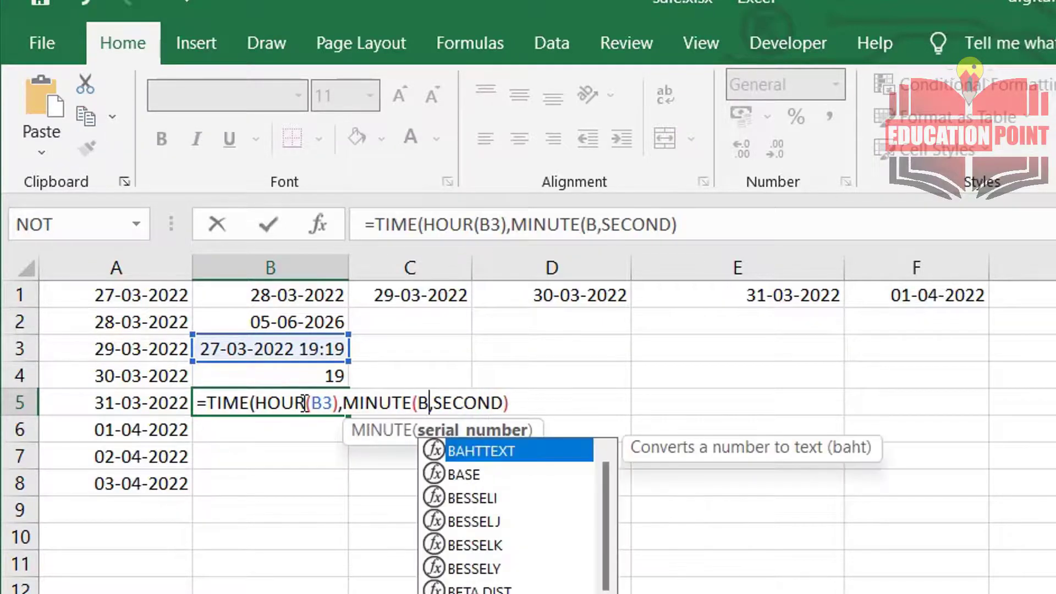
text(3))
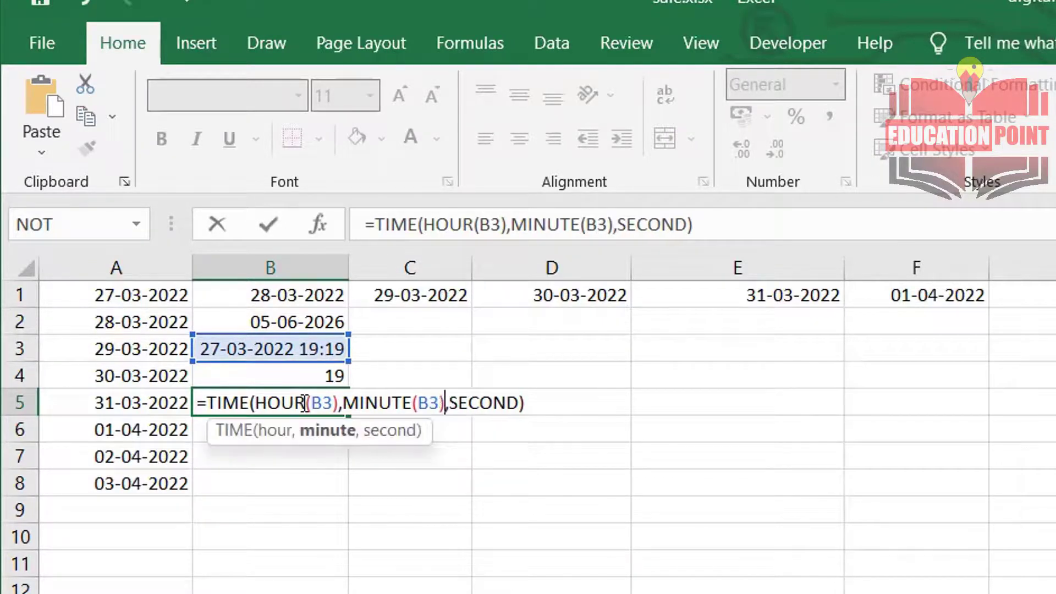
key(Right)
key(Right)
key(Right)
key(Right)
key(Right)
key(Right)
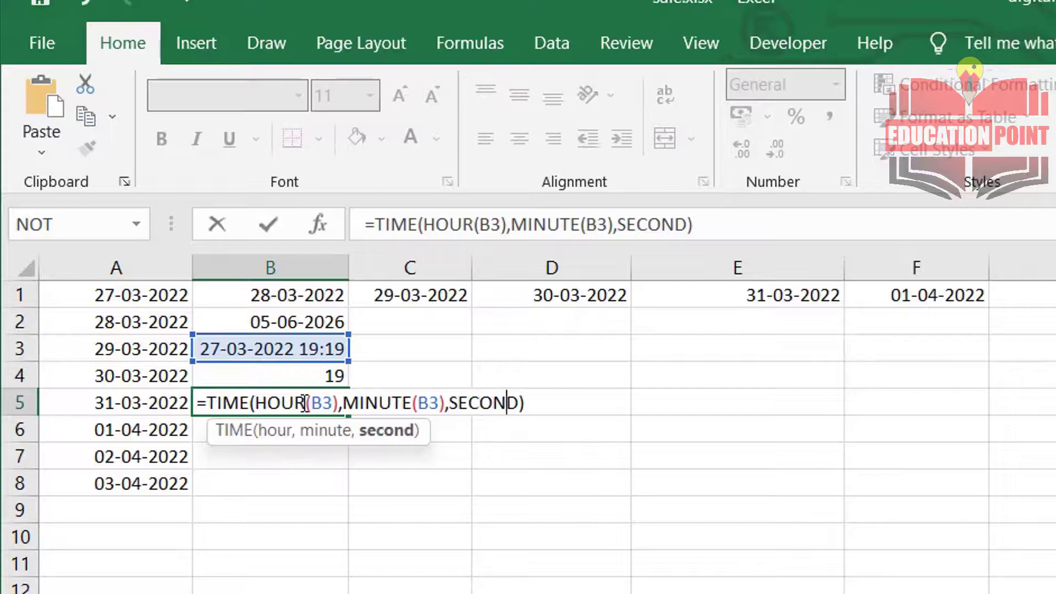
key(Right)
text(()
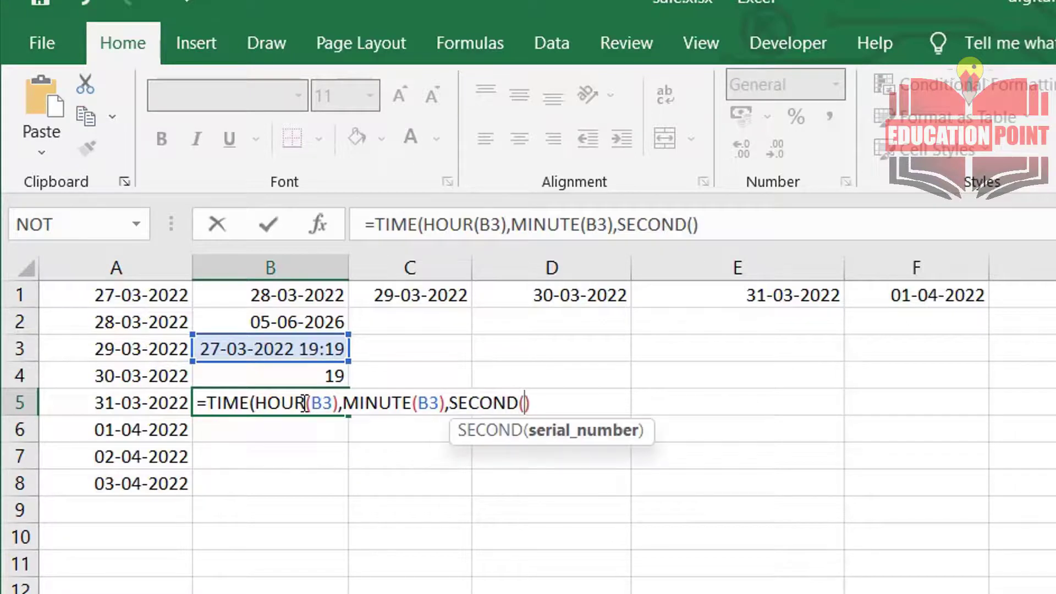
text(B3)
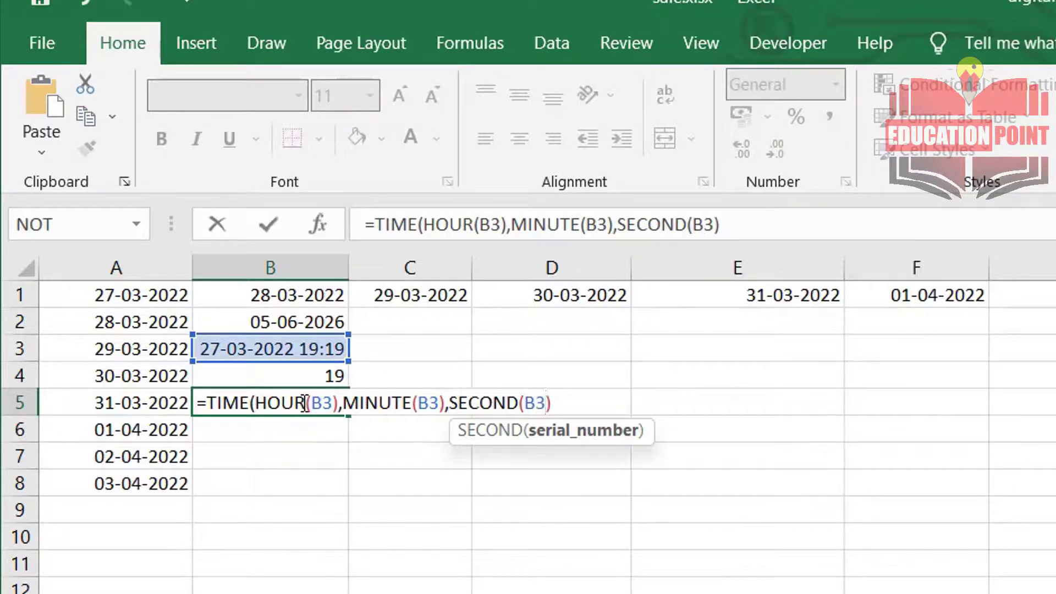
key(Right)
text())
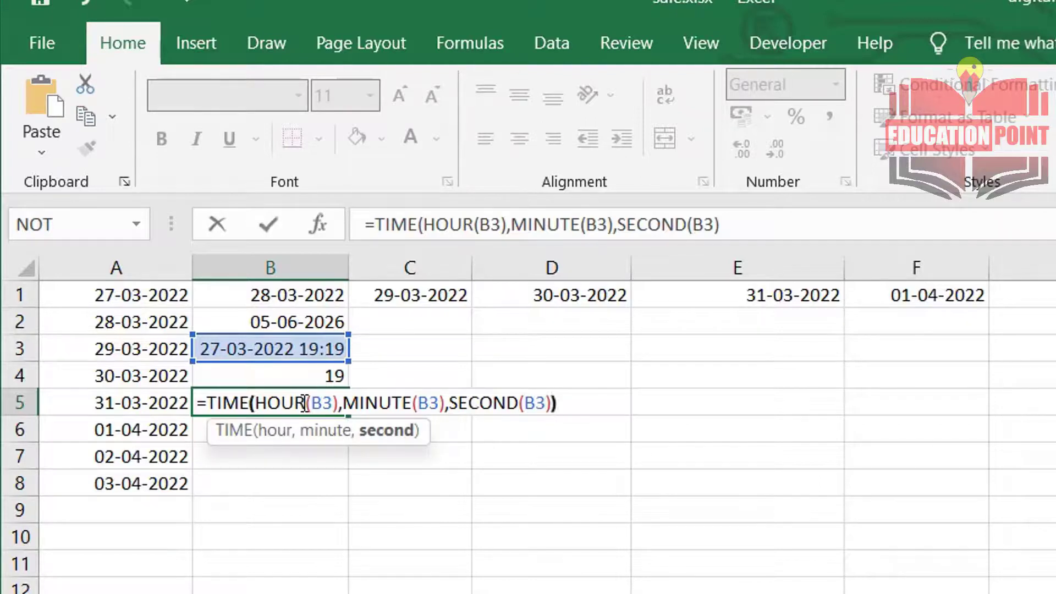
key(Return)
click(304, 403)
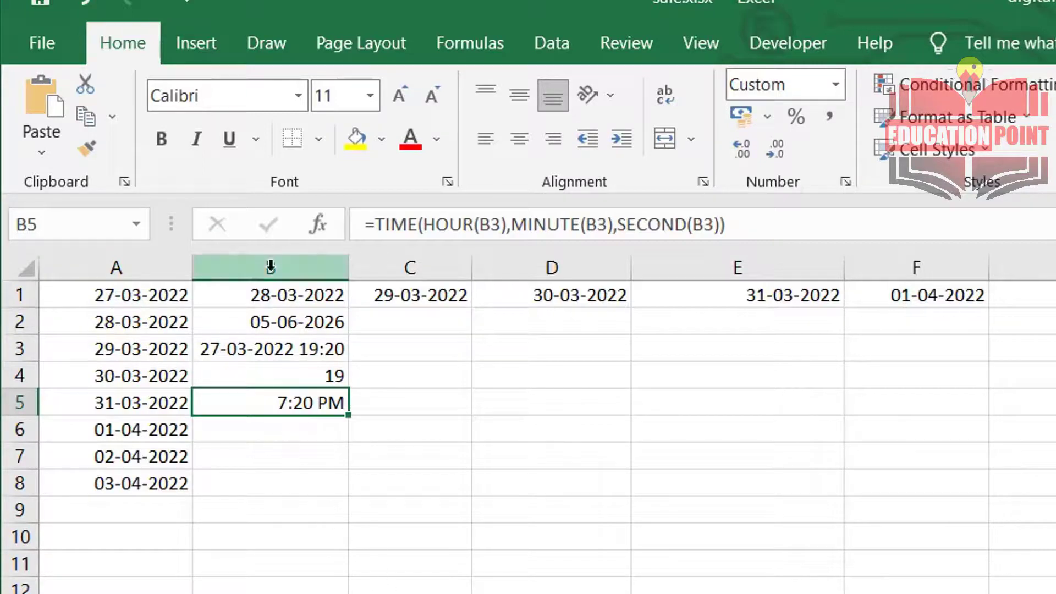
click(280, 354)
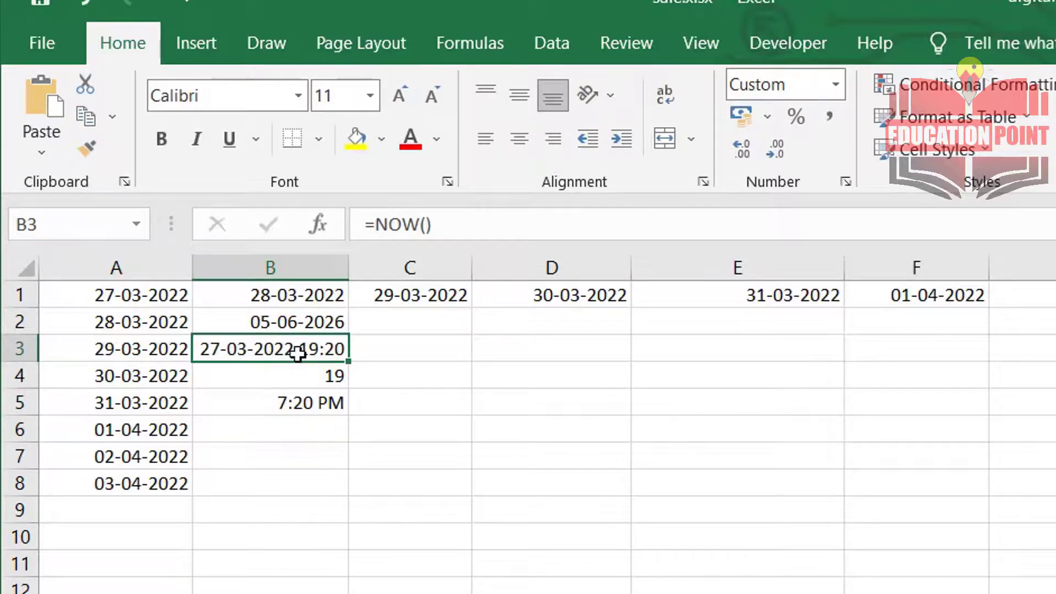
click(308, 414)
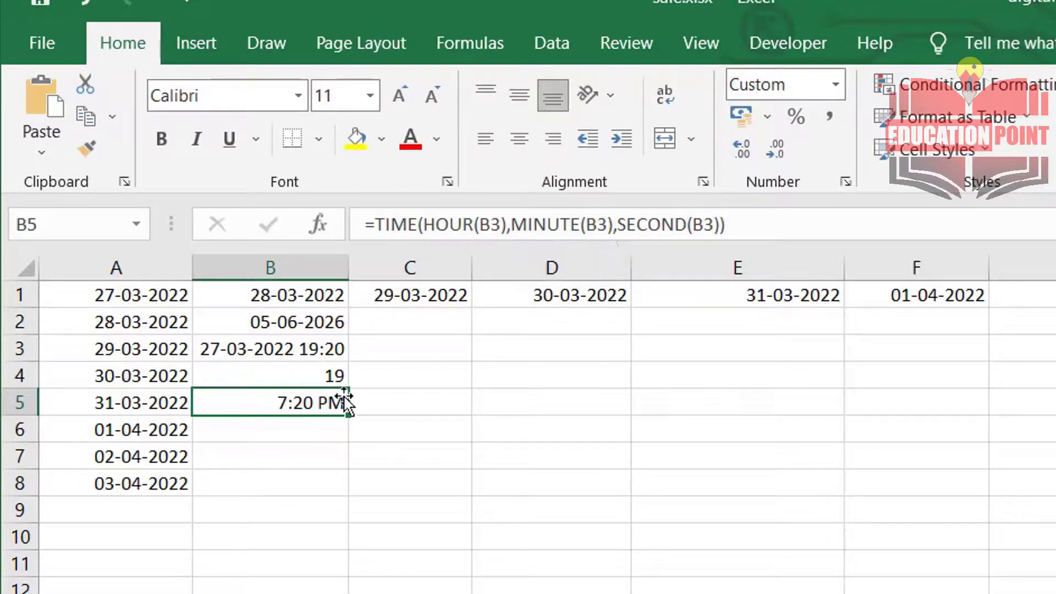
Fill B5's TIME formula right into C5, where it references C3 and shows 12:00 AM
click(388, 412)
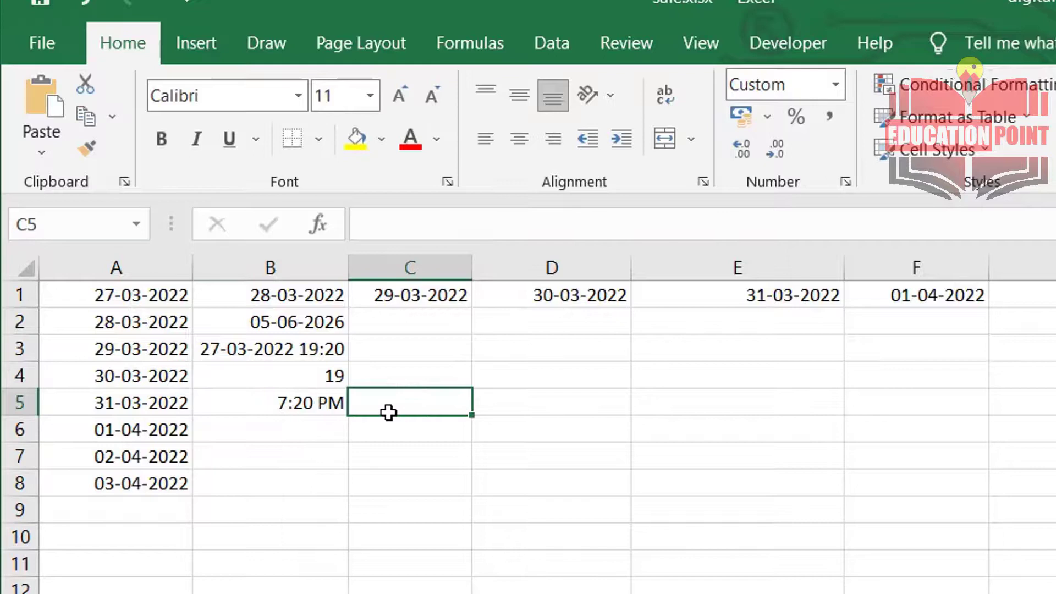
click(324, 405)
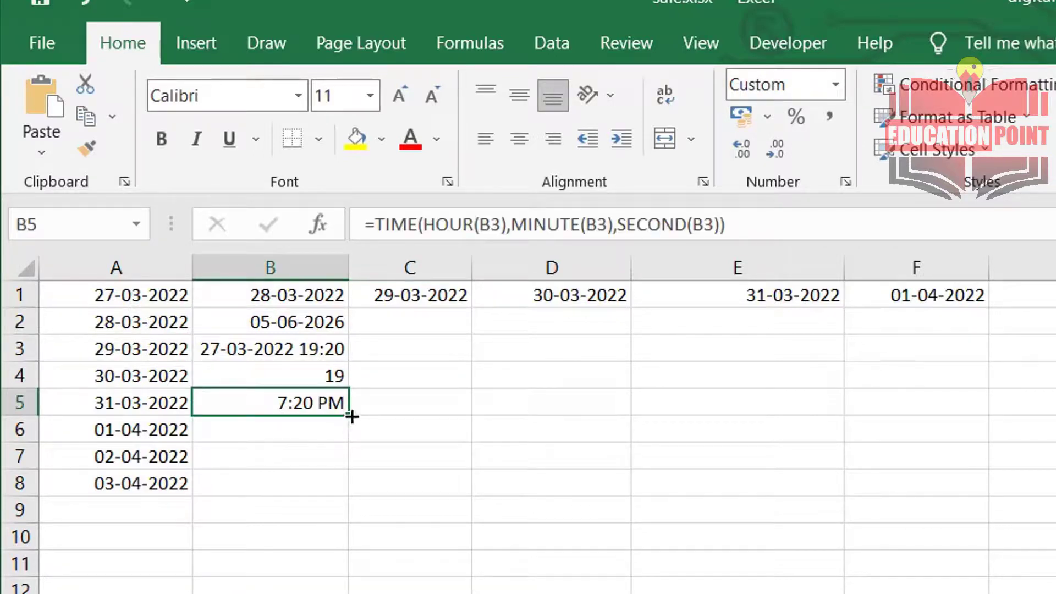
drag(349, 415, 461, 405)
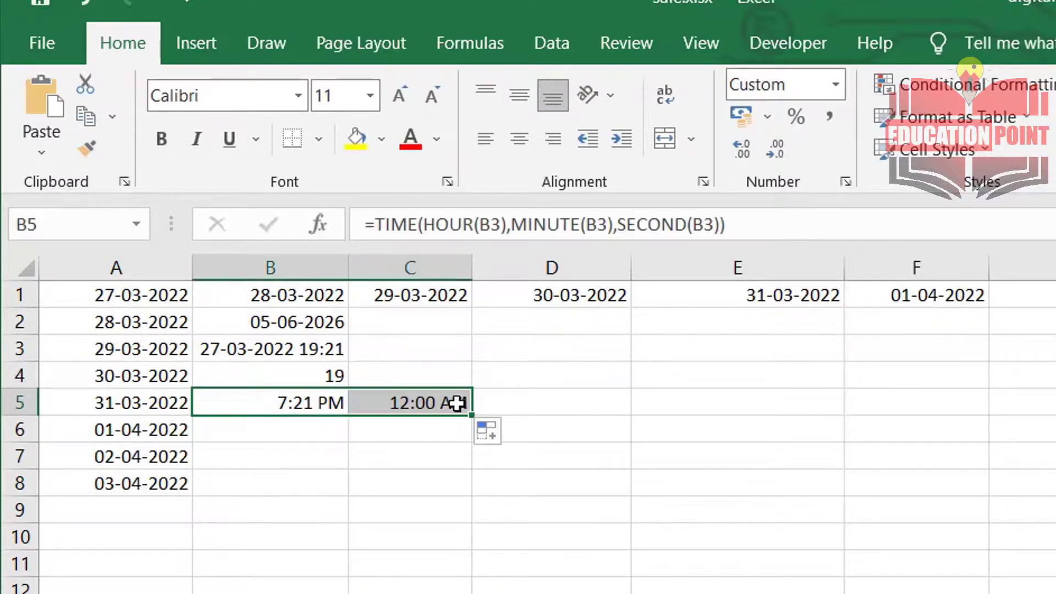
click(422, 405)
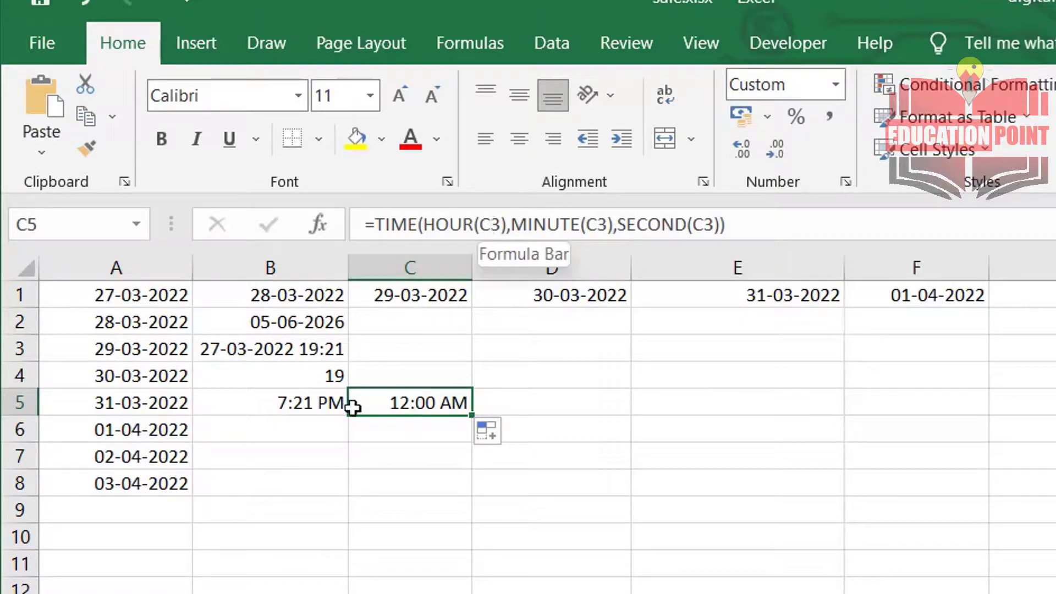
Change the HOUR, MINUTE and SECOND references in C5 from C3 to B3, giving 7:21 PM
click(490, 224)
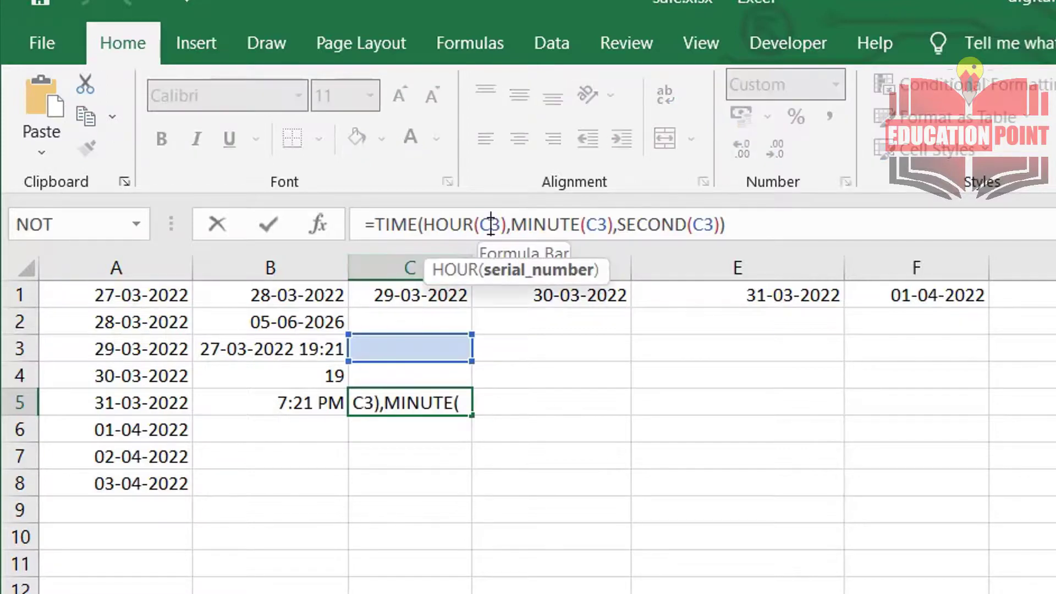
key(BackSpace)
text(B)
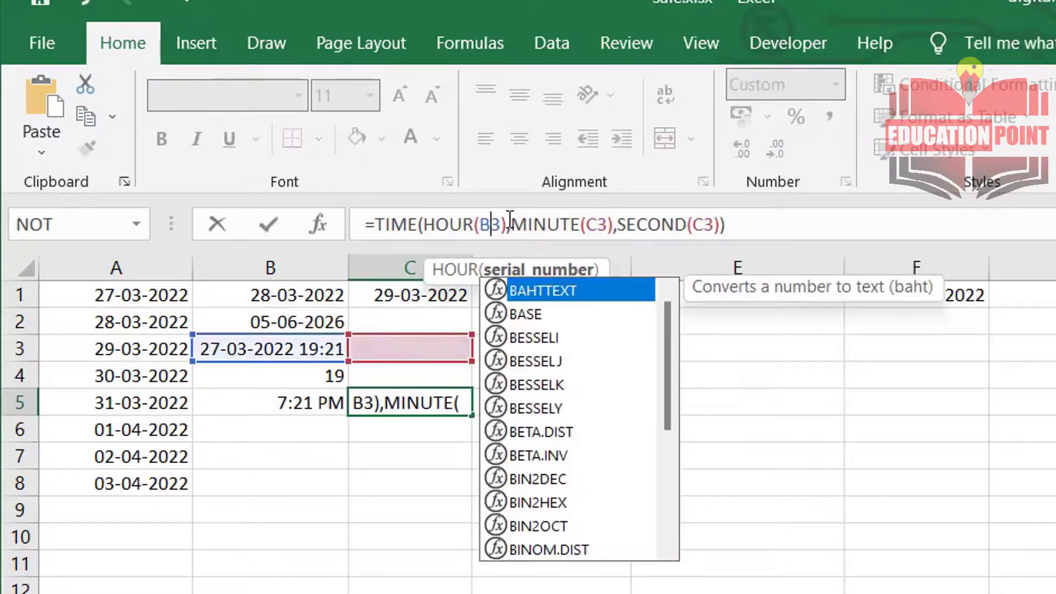
click(602, 231)
key(BackSpace)
text(B)
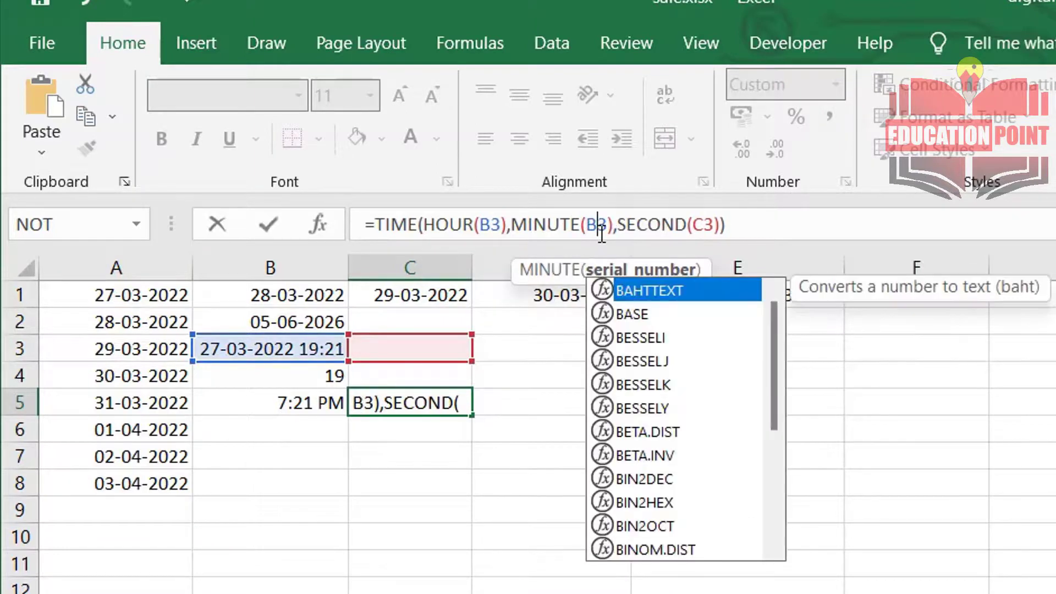
click(703, 226)
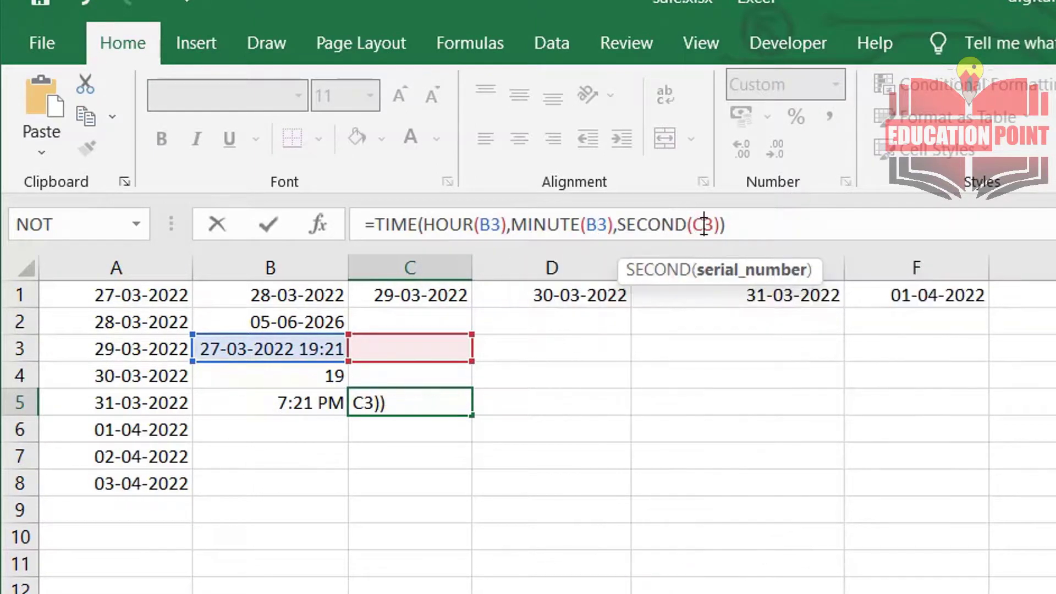
key(BackSpace)
text(B)
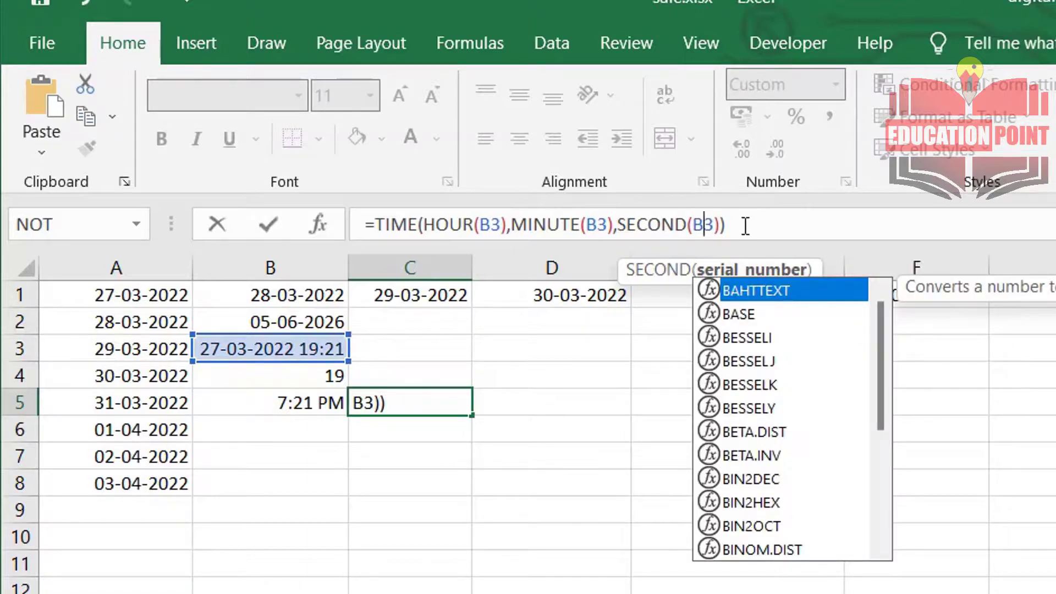
click(745, 226)
key(Return)
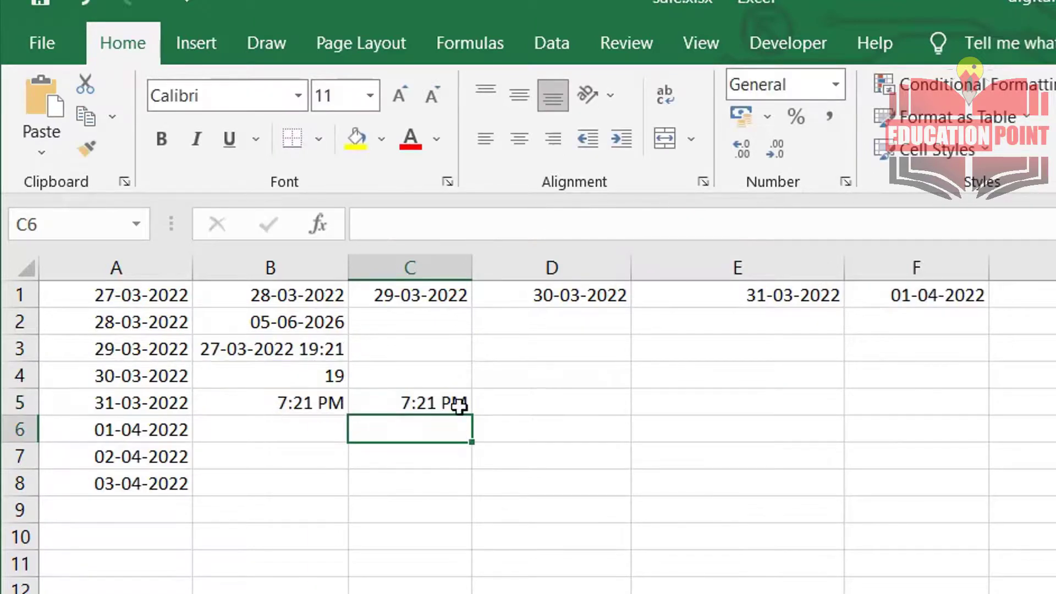
click(429, 391)
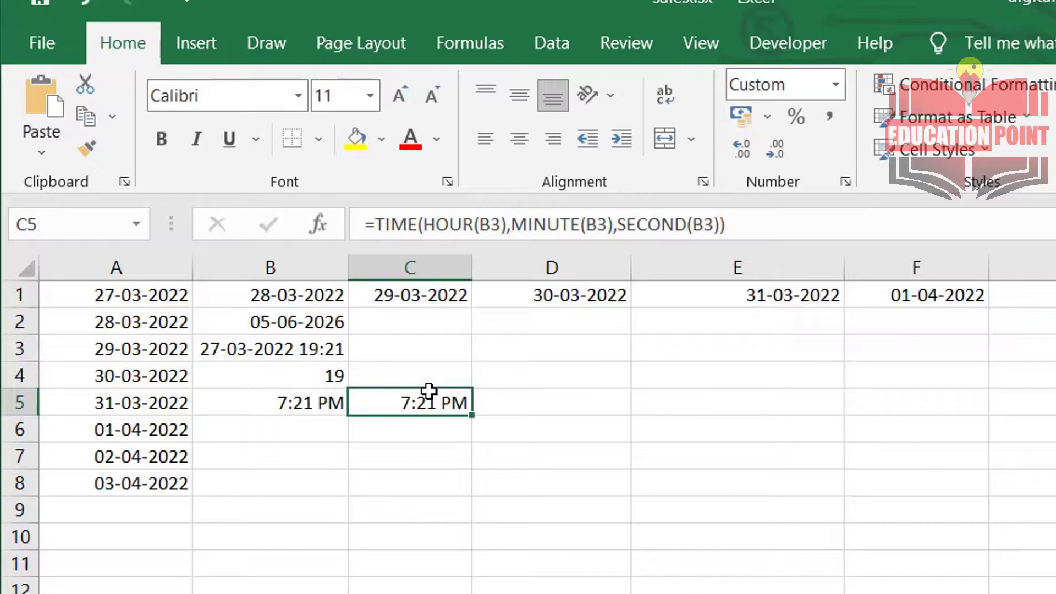
Add +2 to the hour, +10 to the minute and +60 to the second in C5, showing 9:32 PM
click(508, 220)
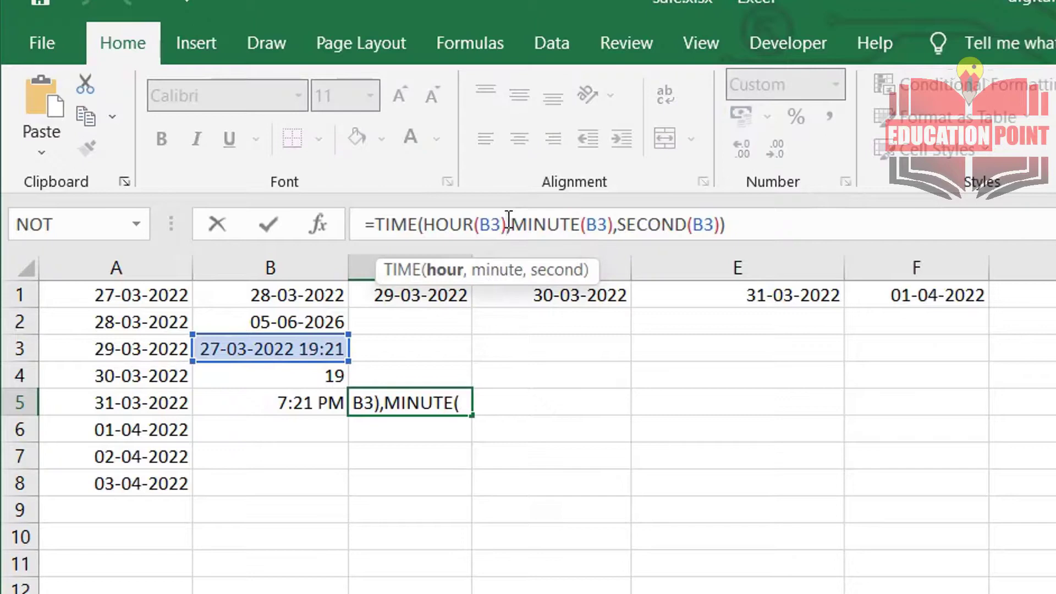
text(+2)
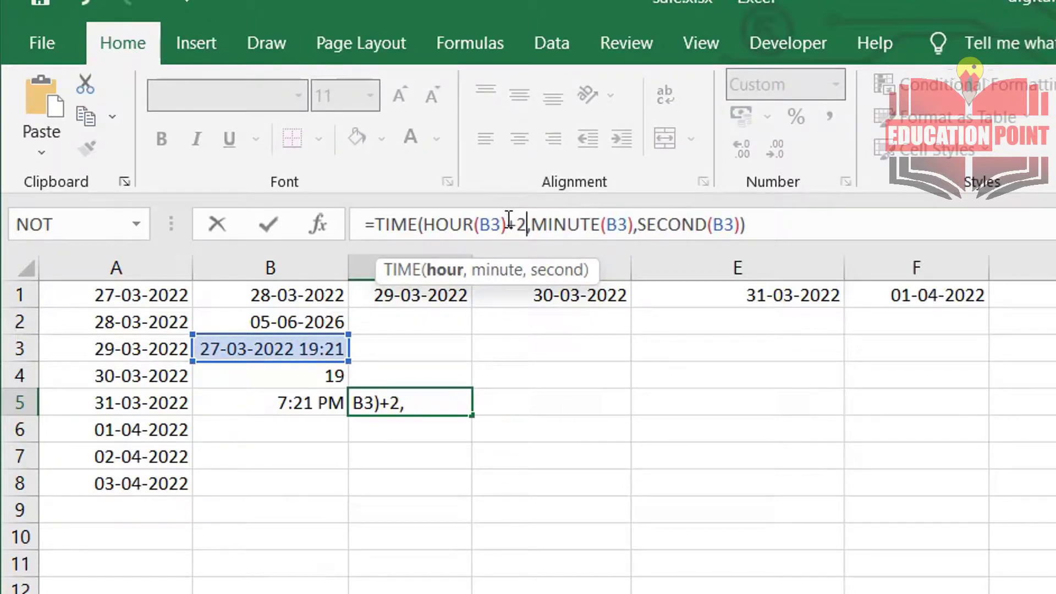
key(Right)
key(Right)
key(Right)
key(Right)
key(Right)
key(Right)
key(Right)
key(Right)
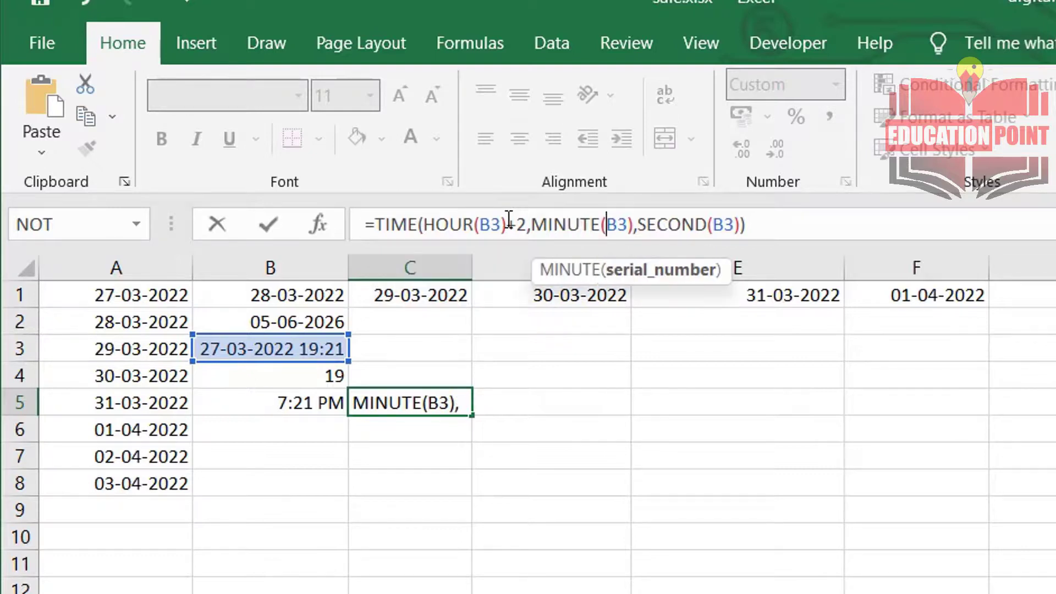
key(Right)
key(Right)
key(Right)
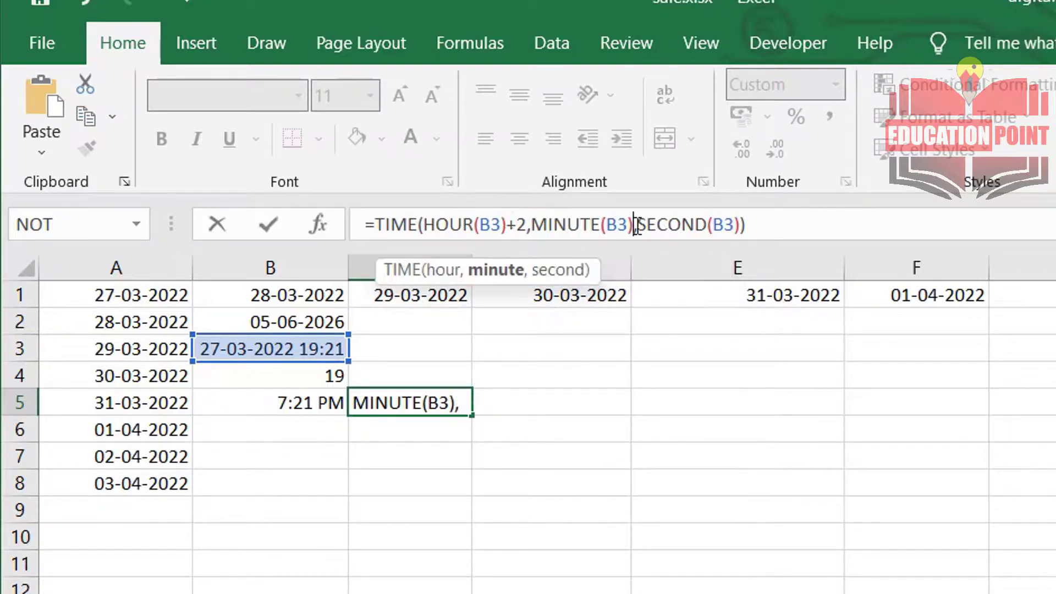
text(+1)
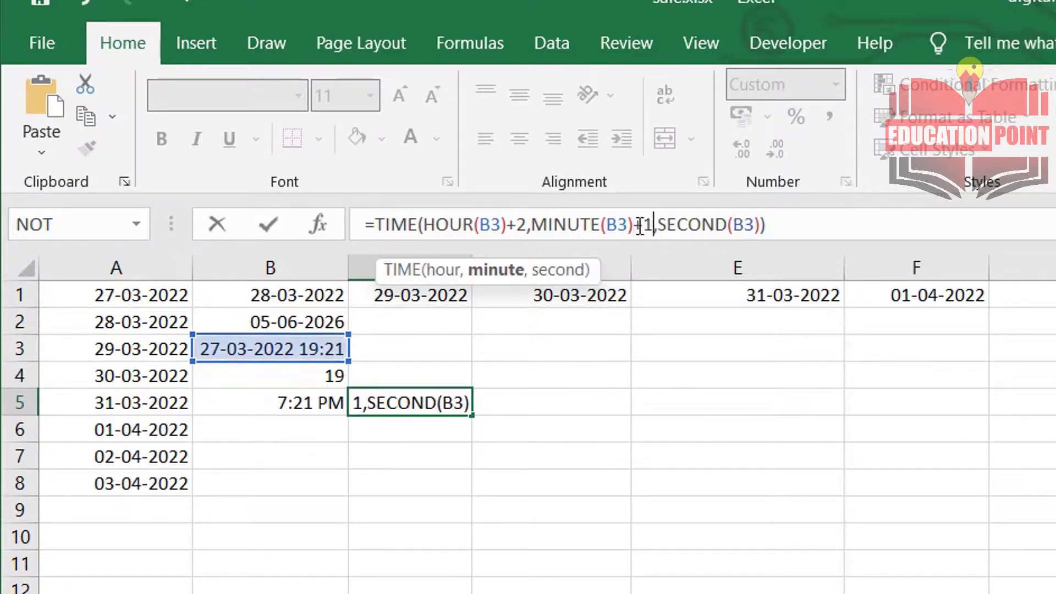
text(0)
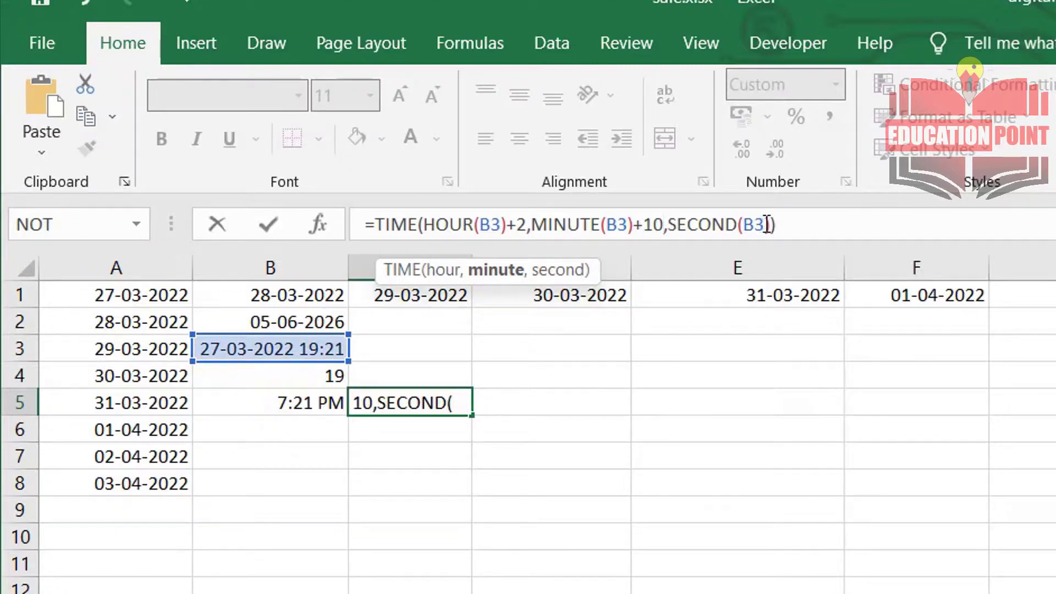
click(766, 225)
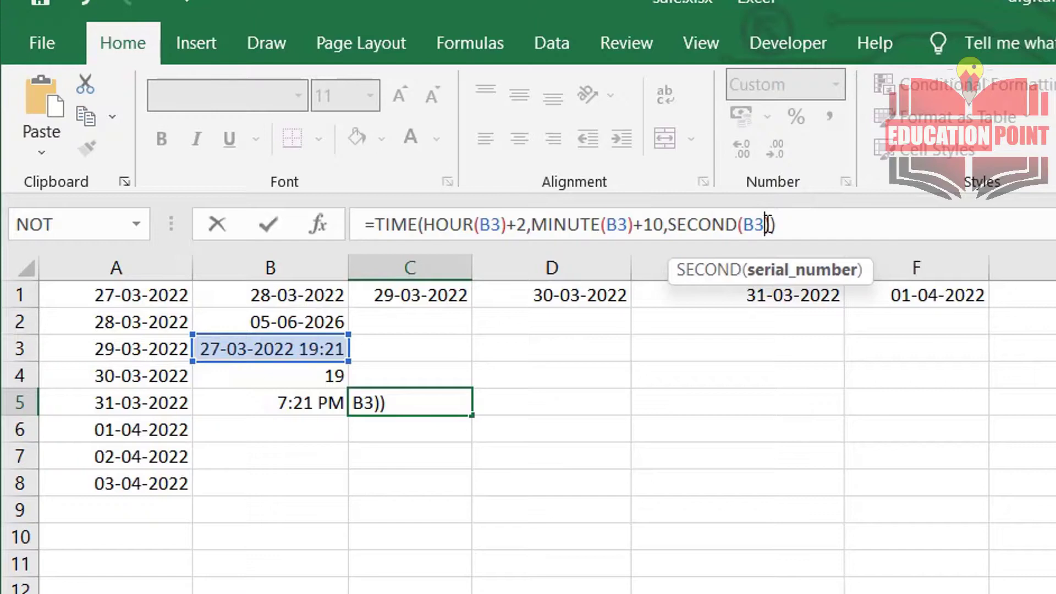
key(Right)
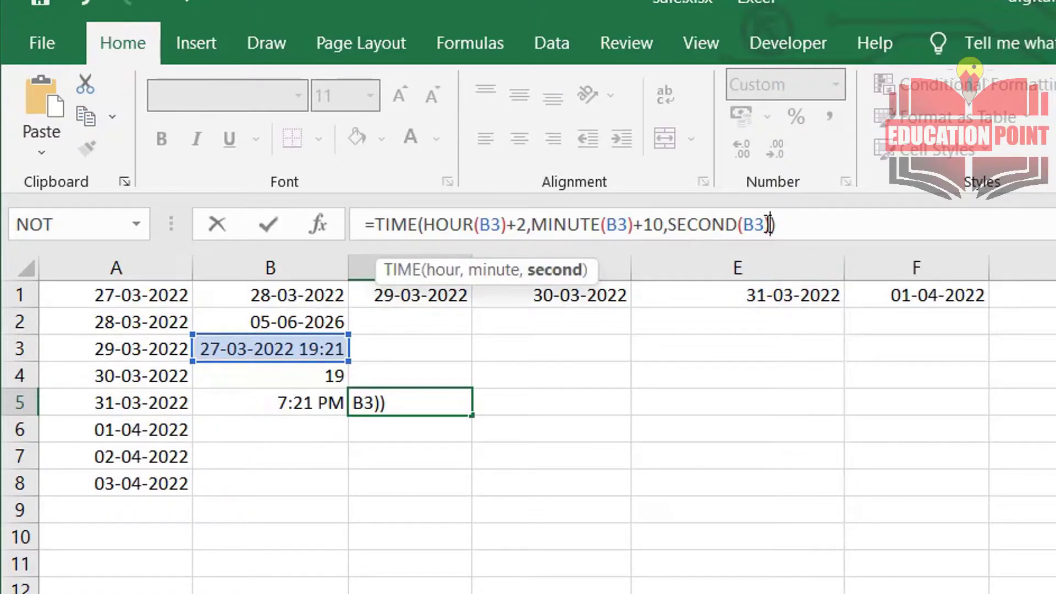
text(+)
text(60)
key(Return)
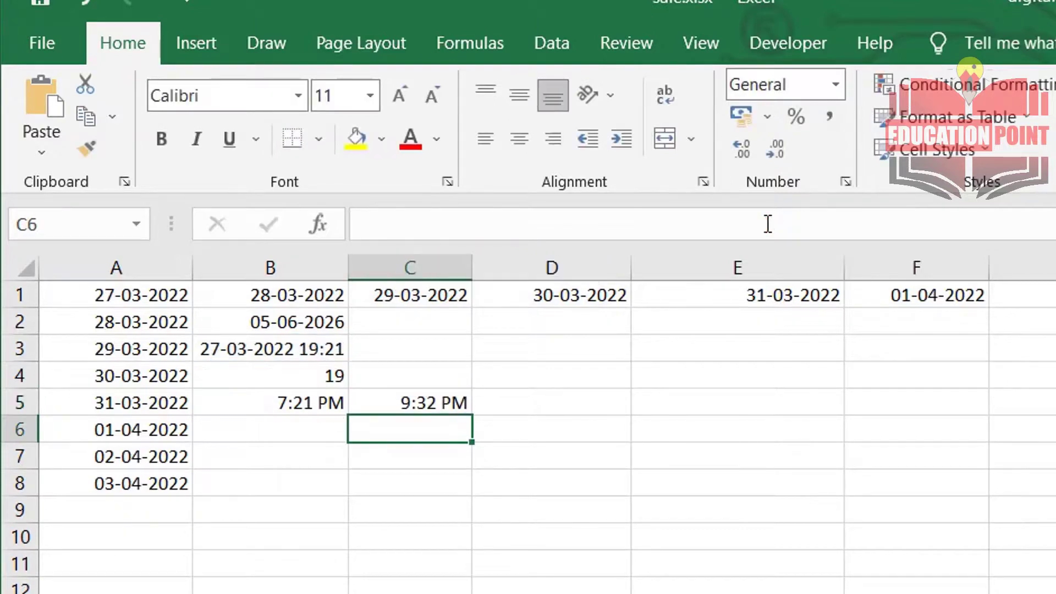
click(413, 404)
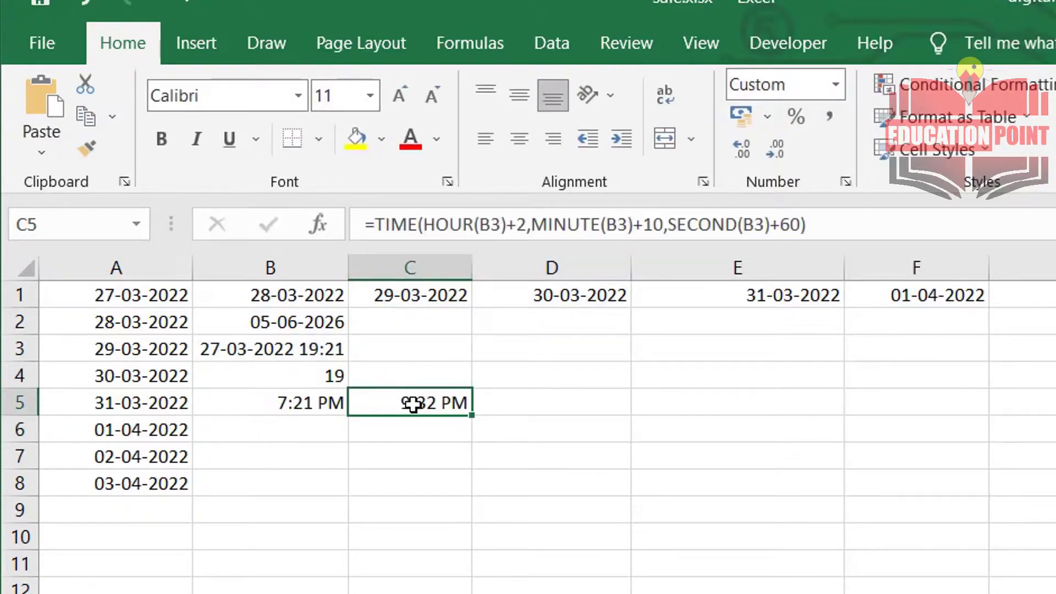